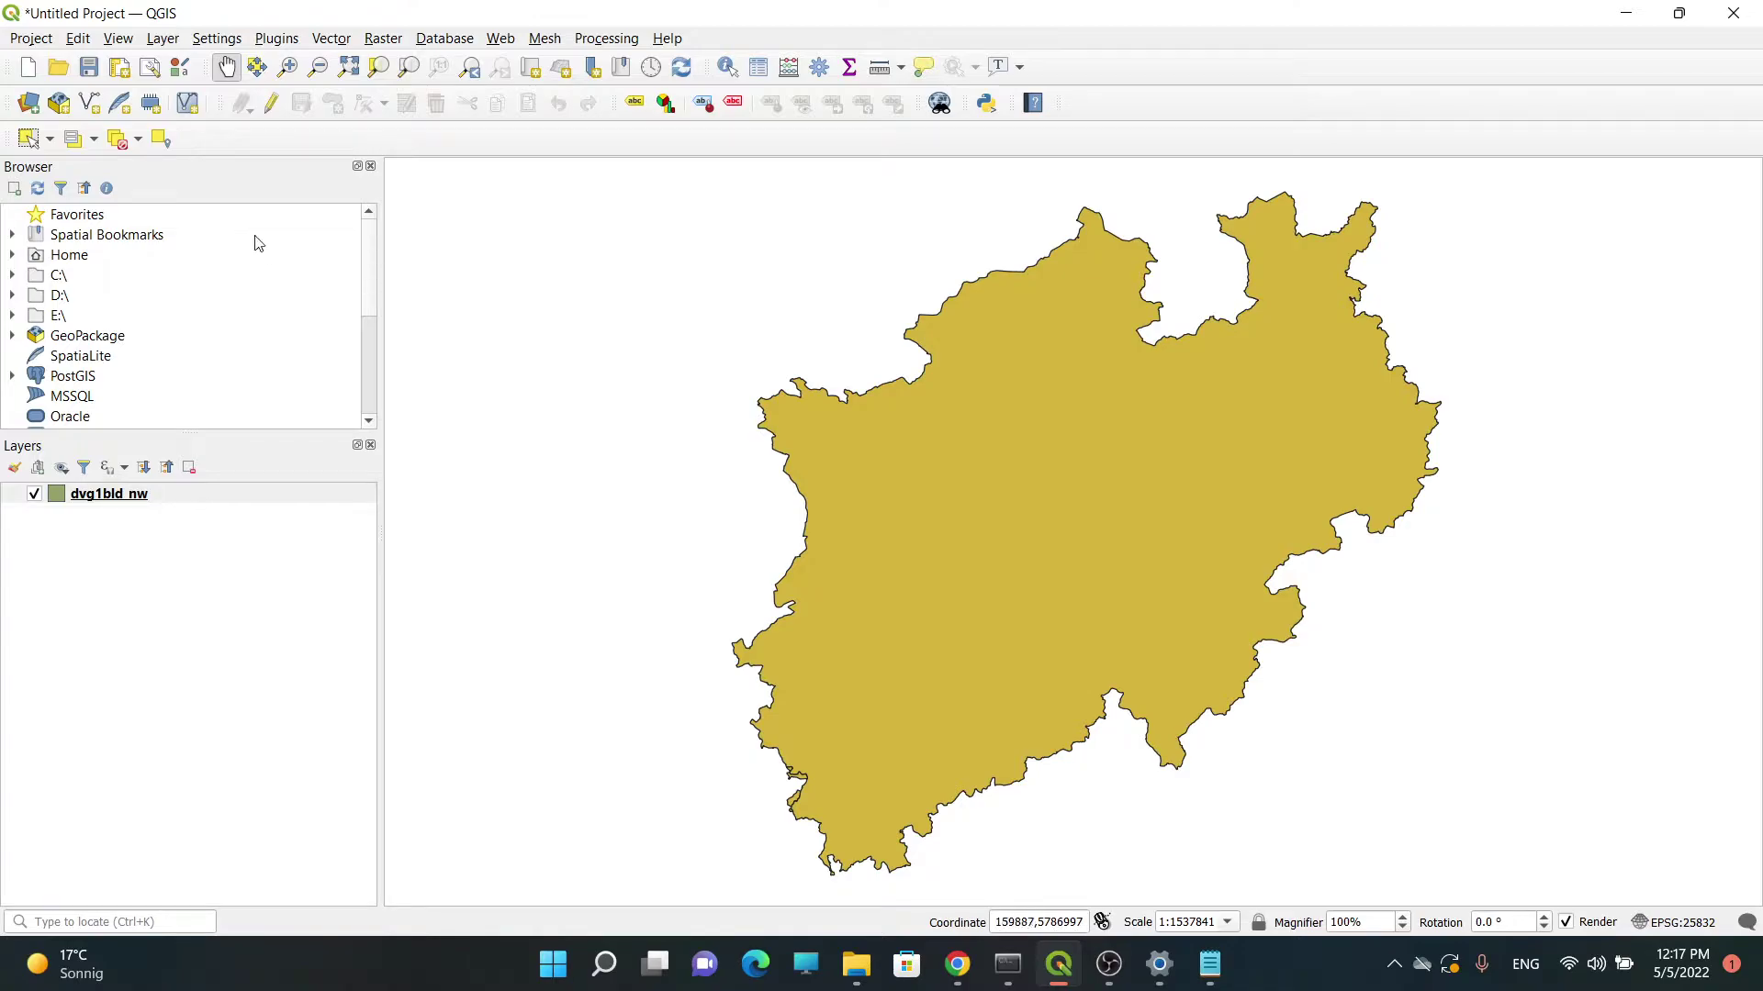
# - Open the Data Source Manager's PostgreSQL page via Layer > Add Layer > Add PostGIS Layers
pyautogui.click(169, 46)
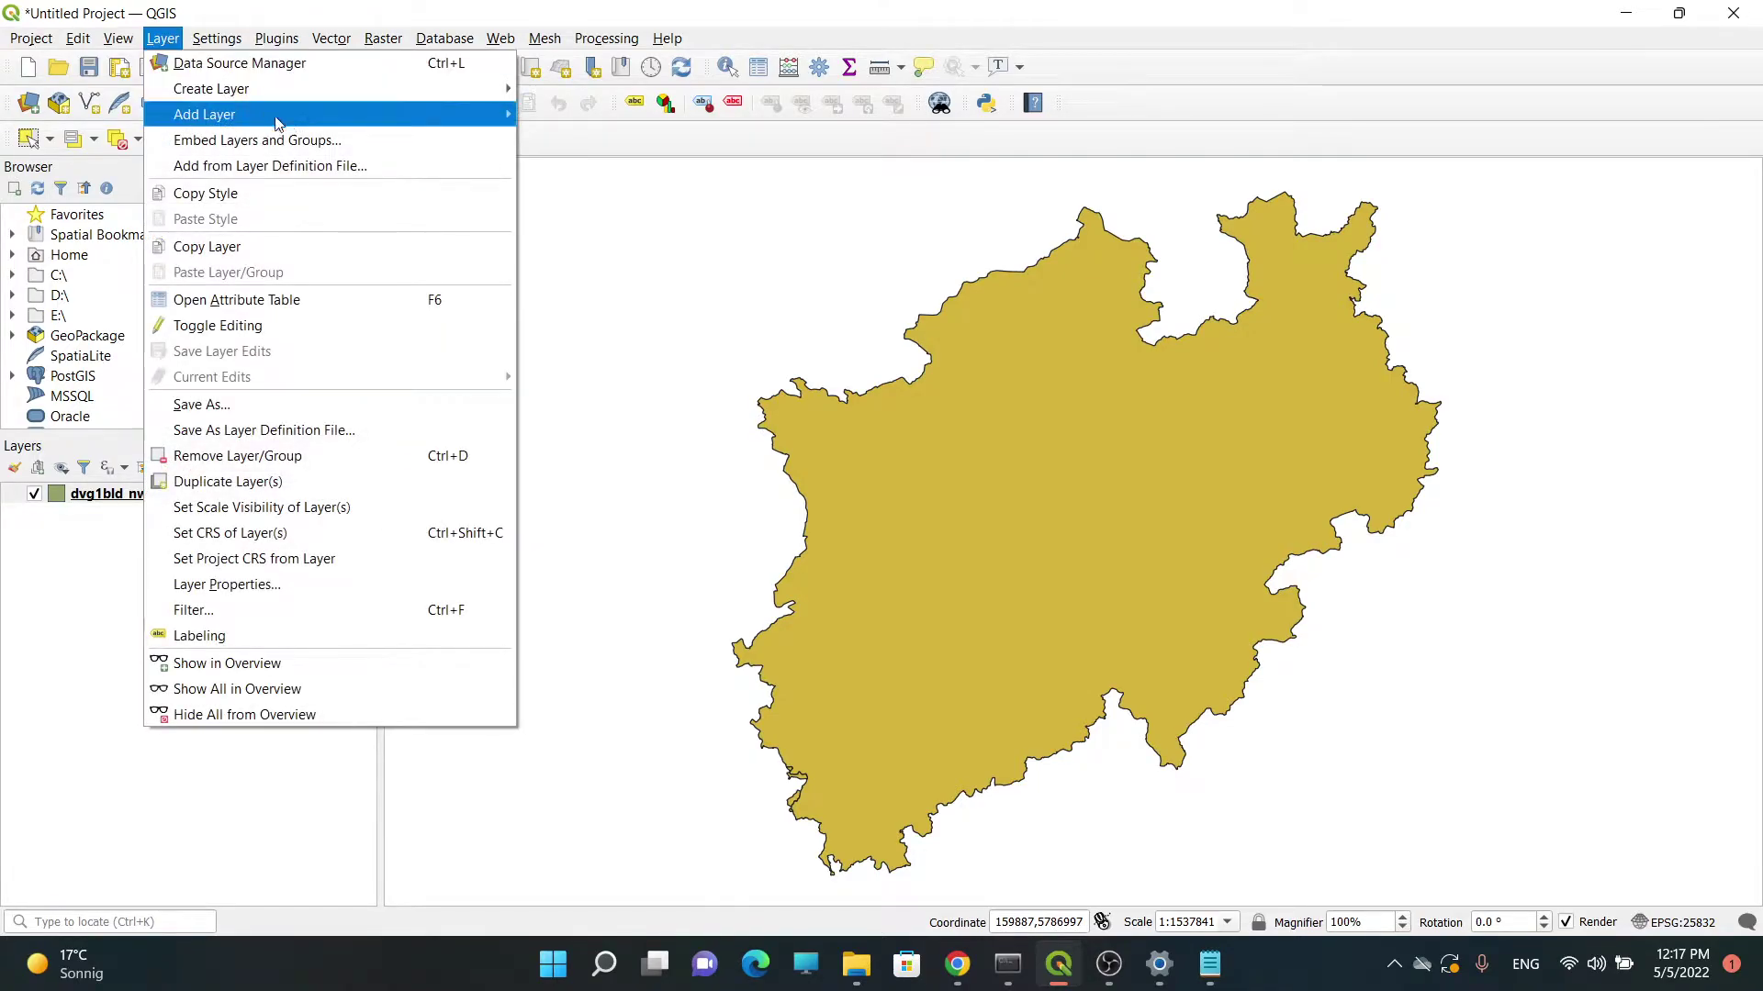
pyautogui.moveTo(290, 122)
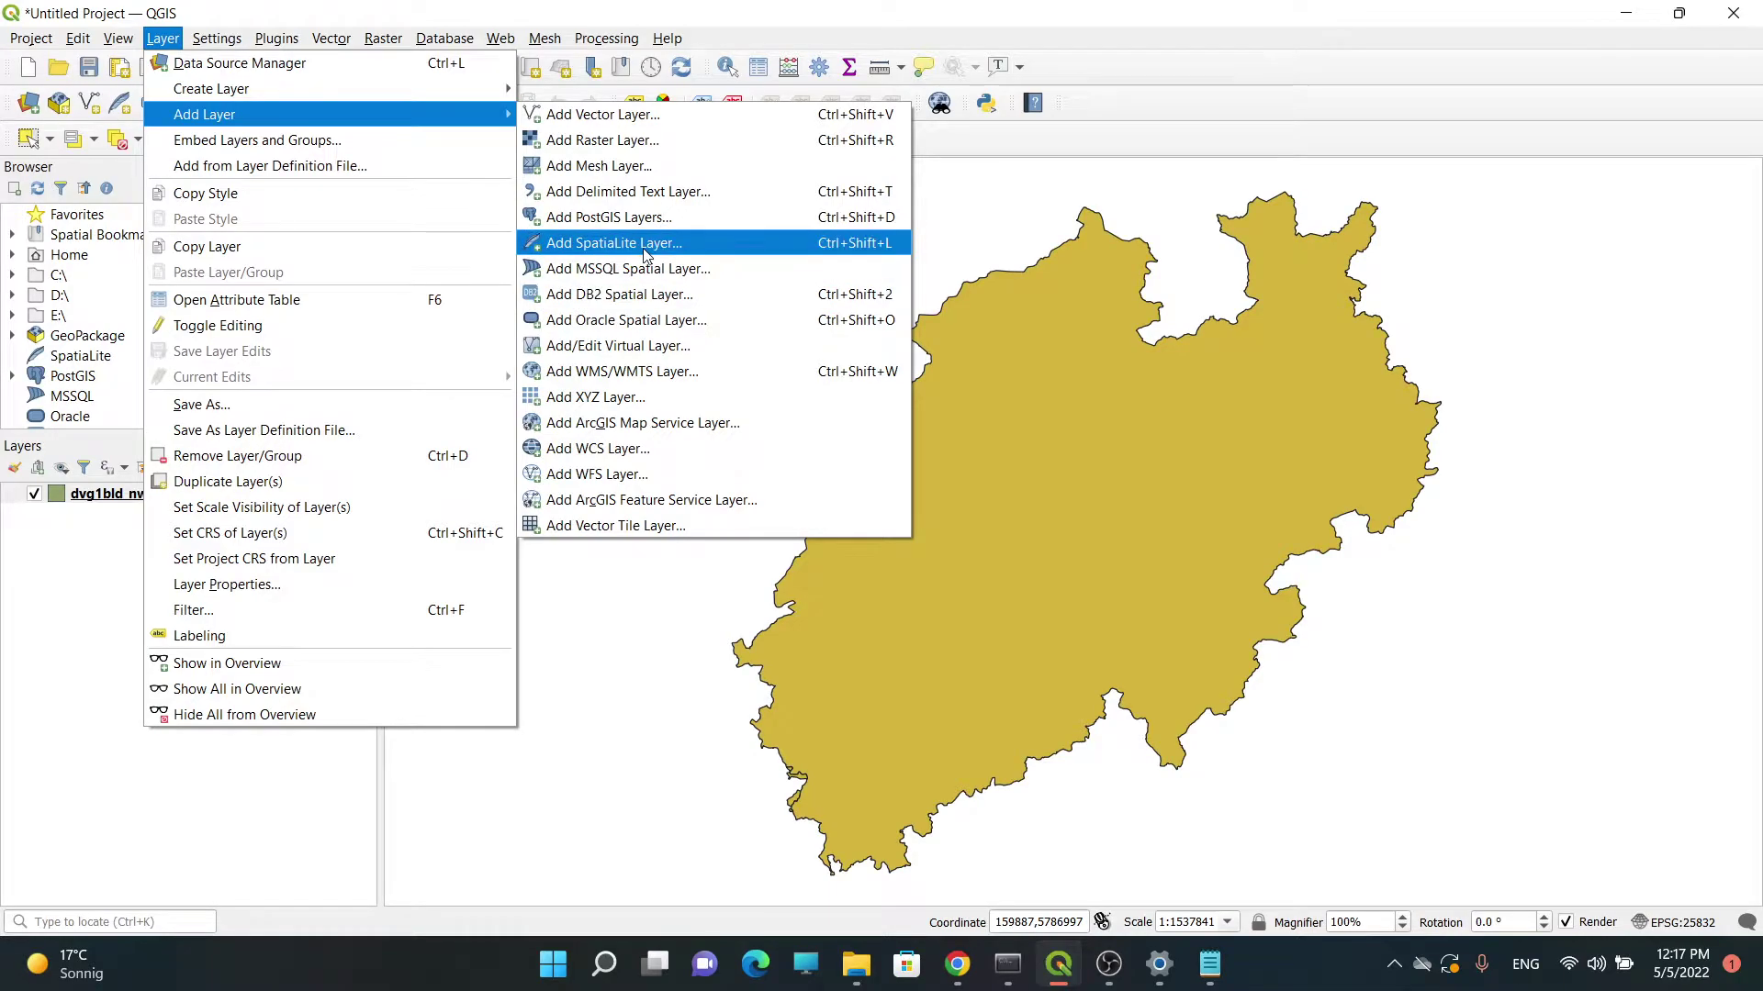
pyautogui.click(663, 224)
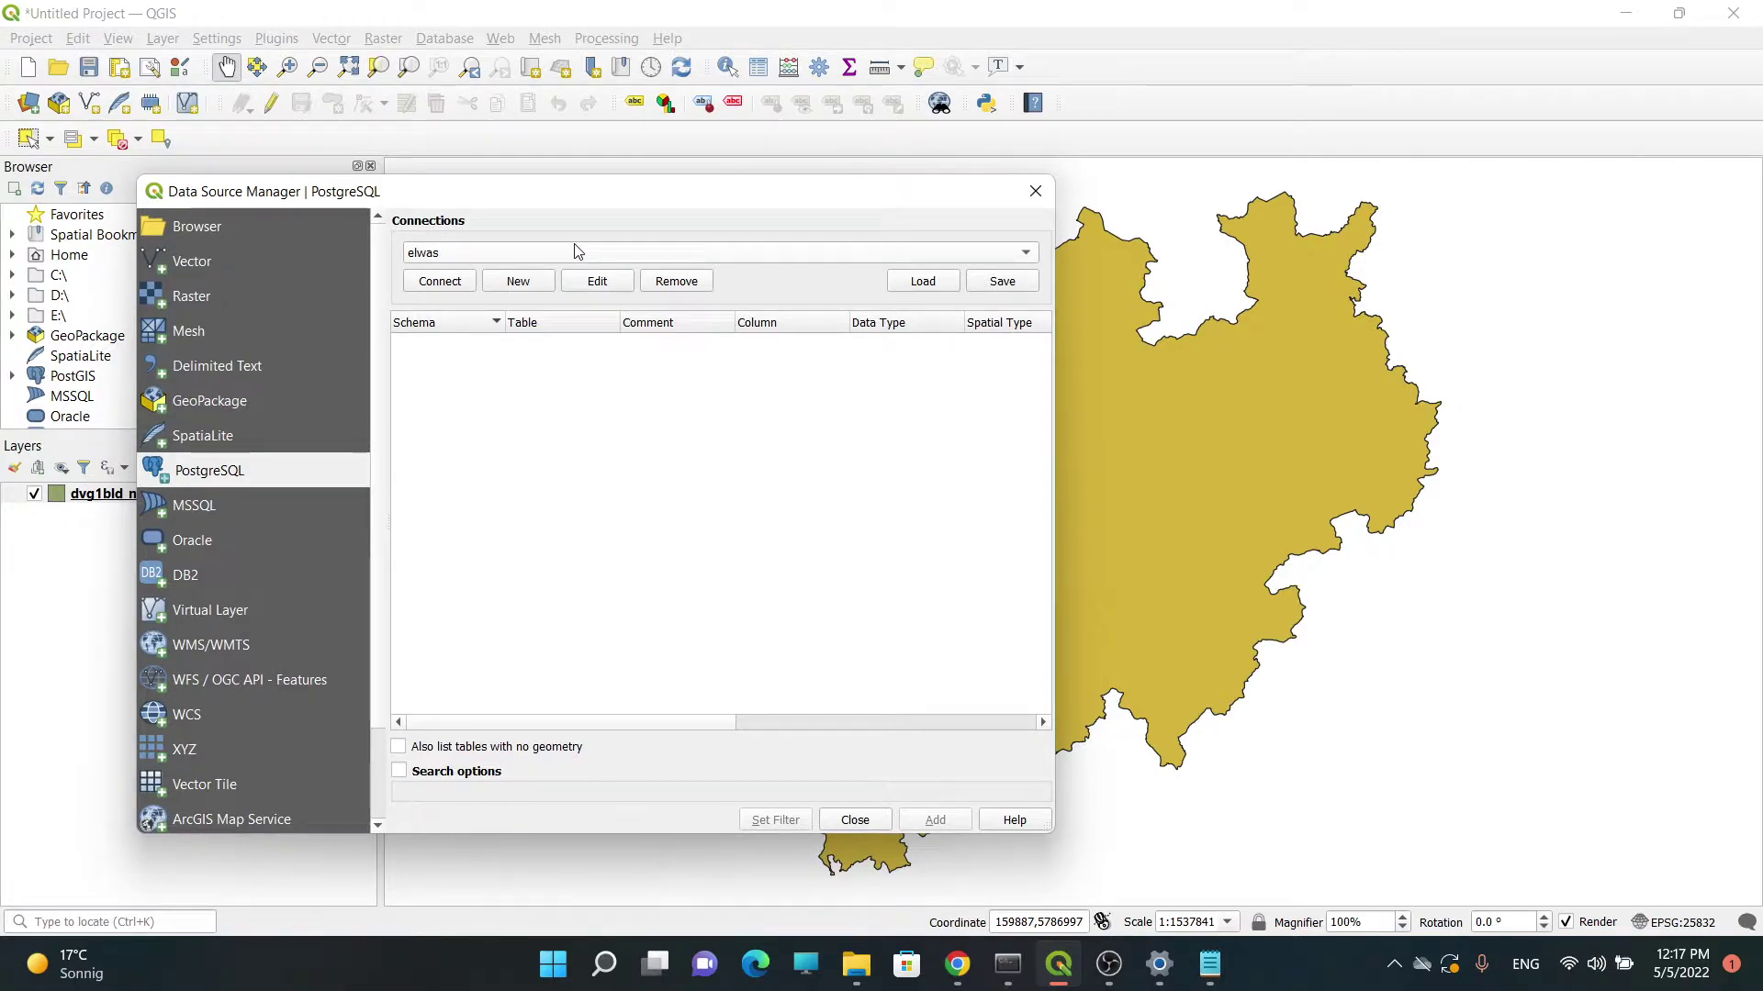
# - Start a new PostGIS connection, step through Host, Port and Database, and enable 'Also list tables with no geometry'
pyautogui.click(536, 283)
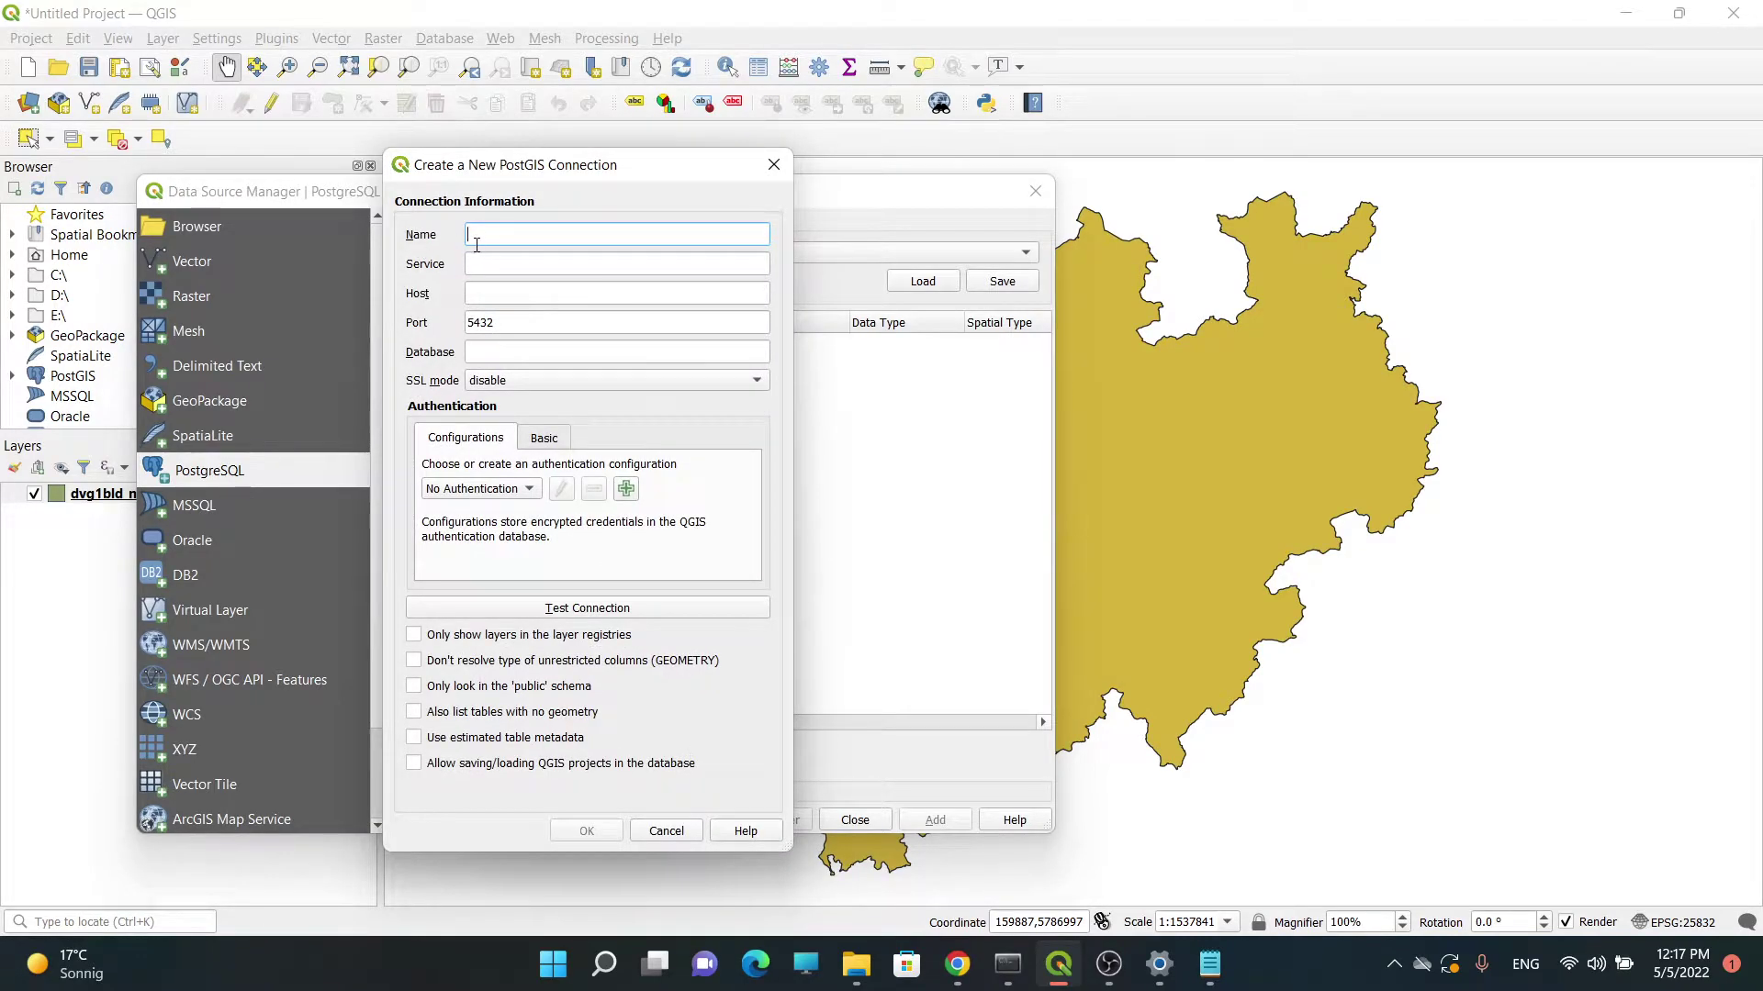
pyautogui.click(487, 293)
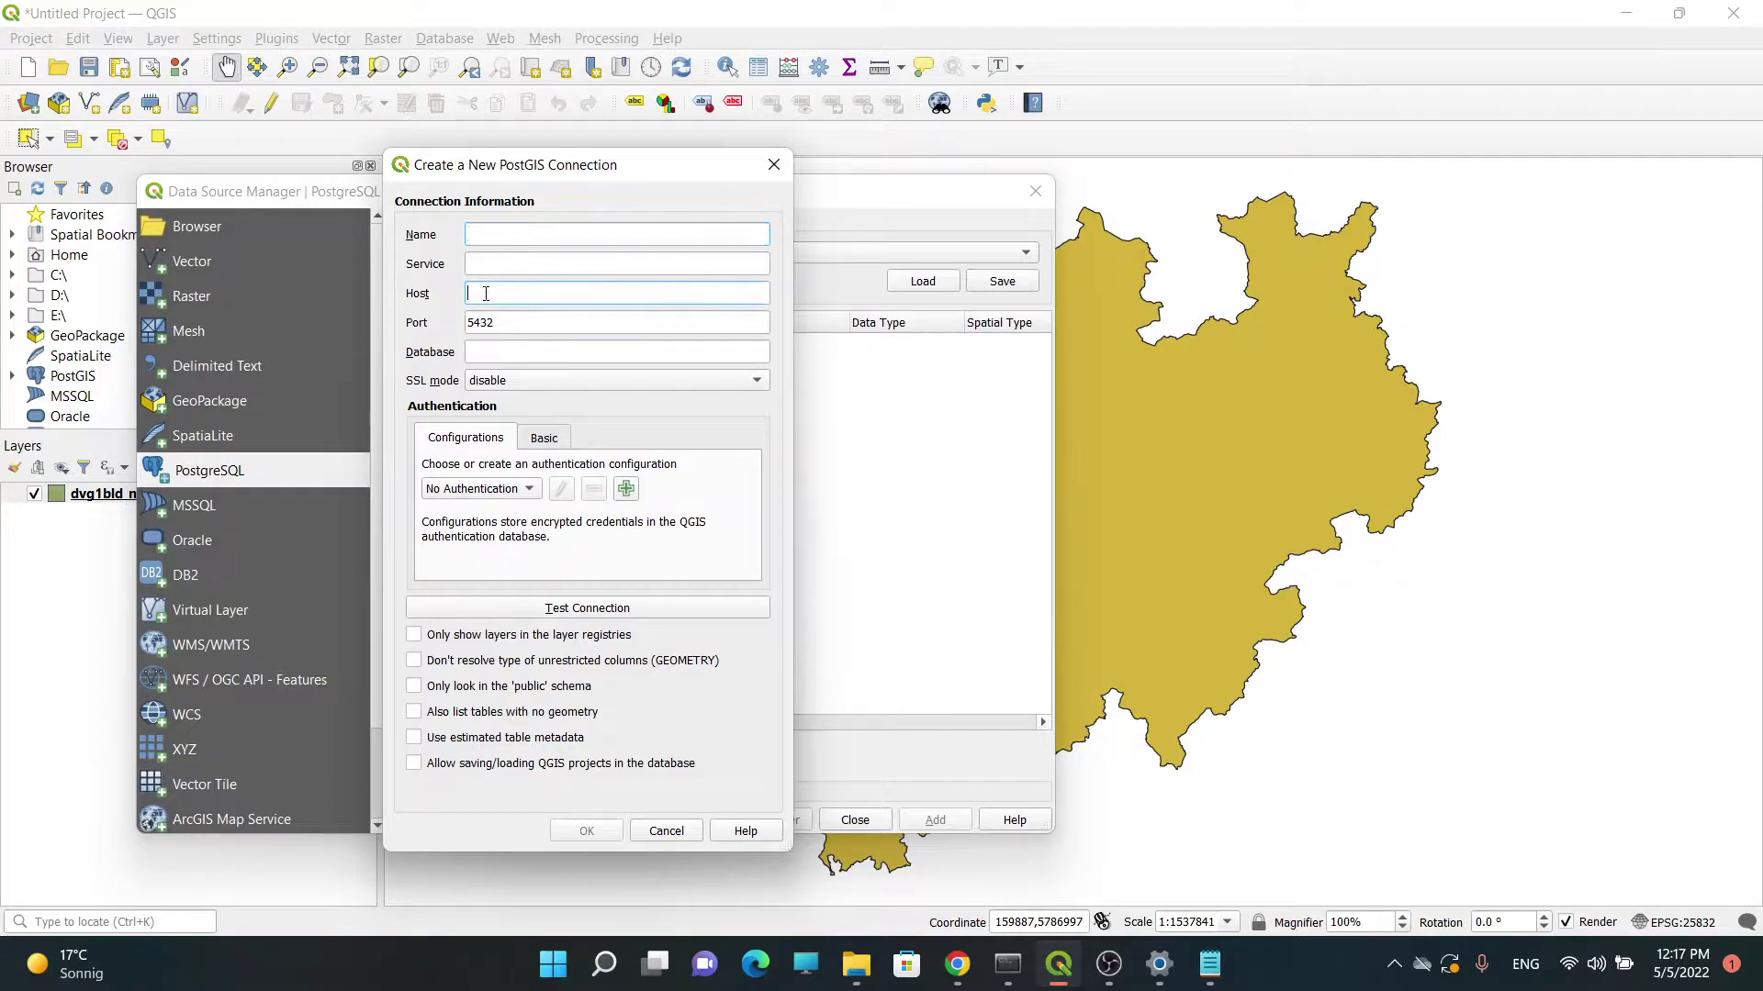
pyautogui.click(519, 332)
pyautogui.click(536, 349)
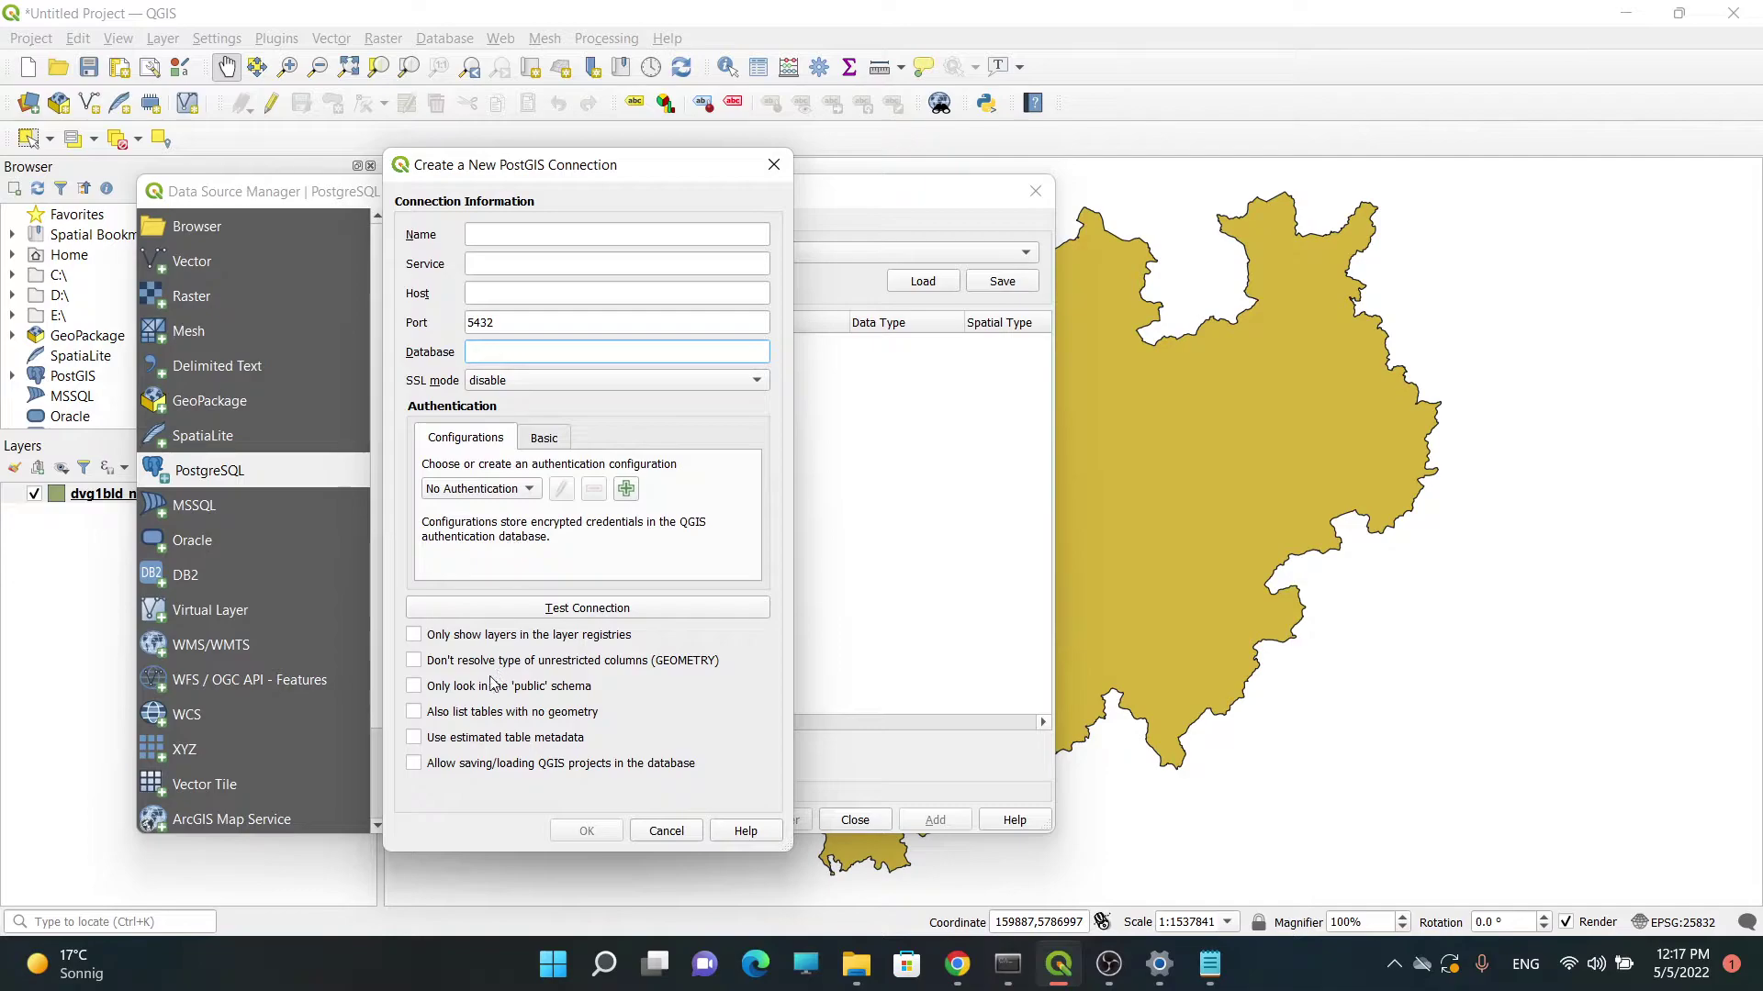
pyautogui.click(413, 714)
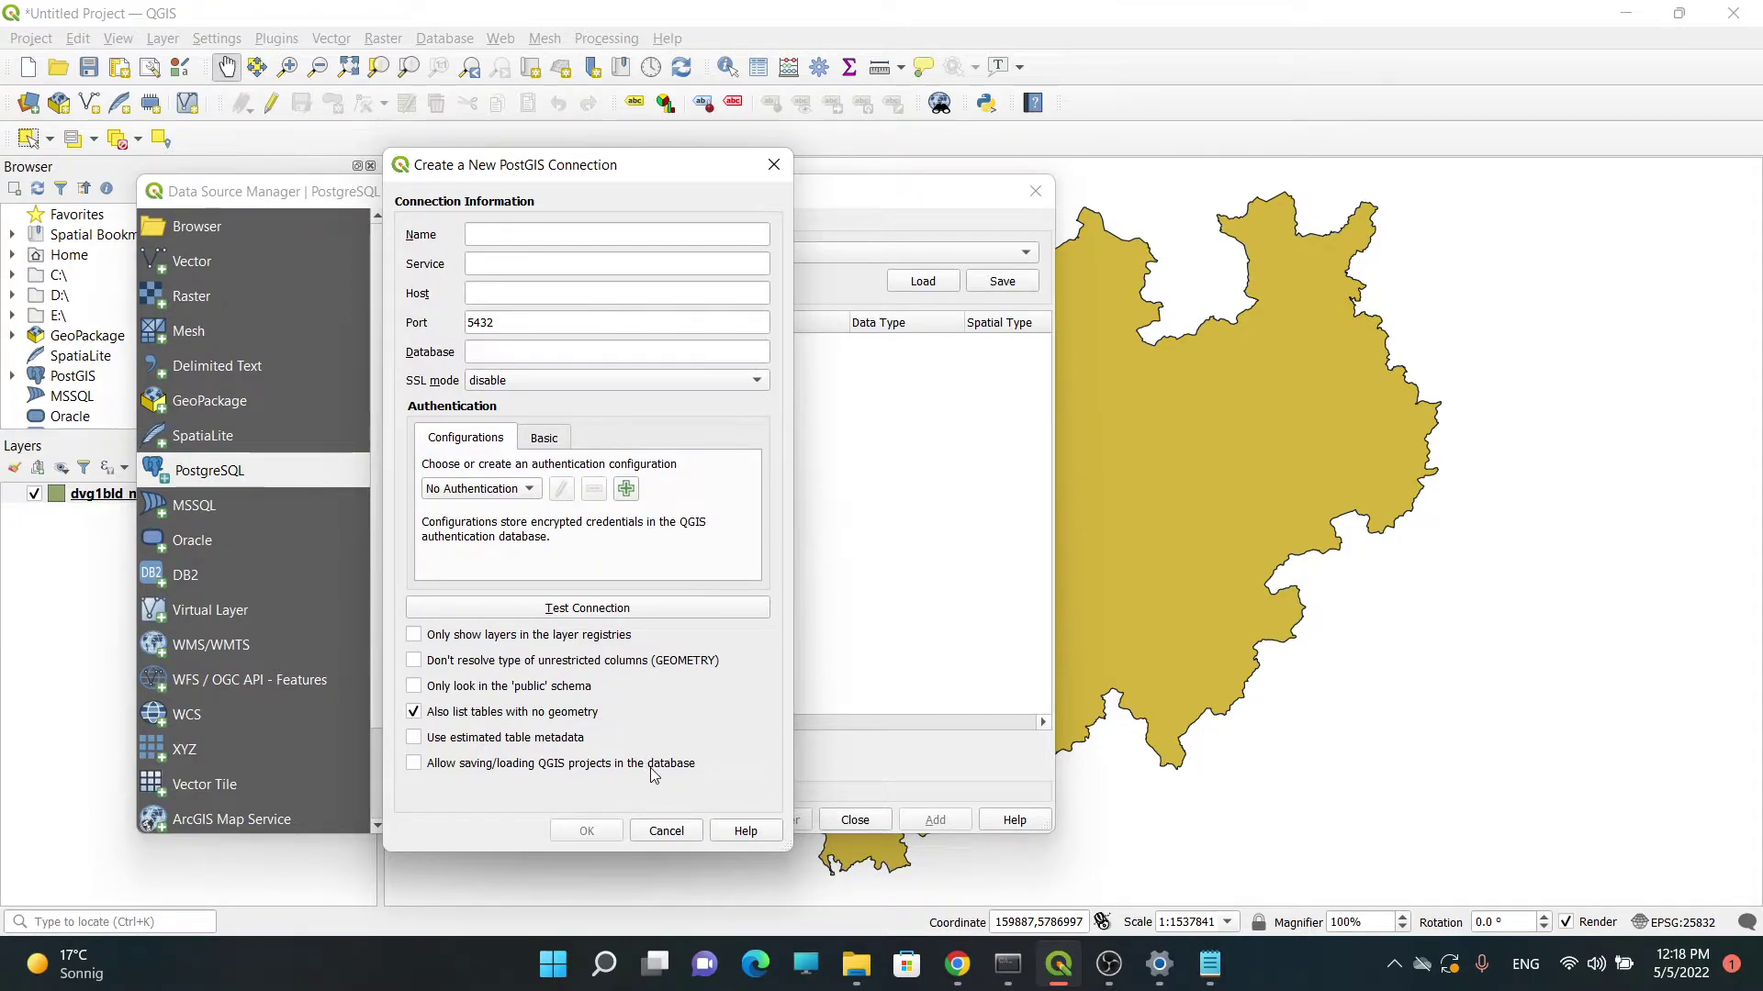
# - Discard the unsaved connection and open the elwas connection settings (eolab.de, port 5432)
pyautogui.click(688, 830)
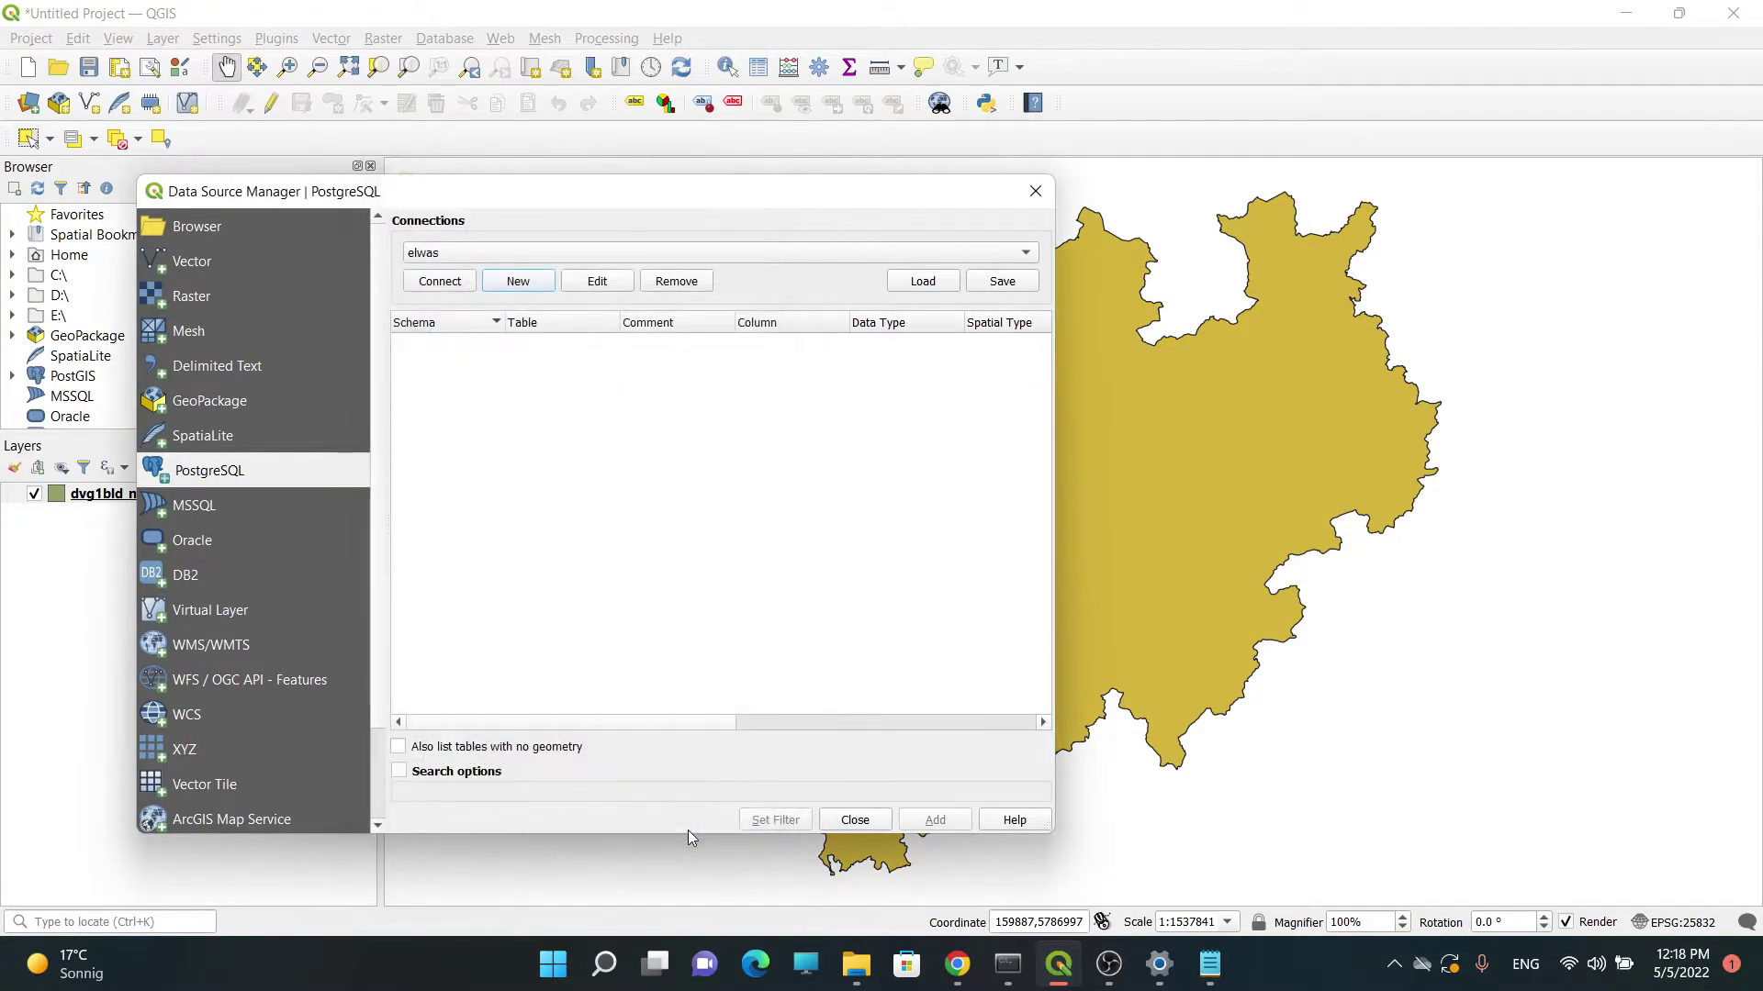
pyautogui.click(597, 283)
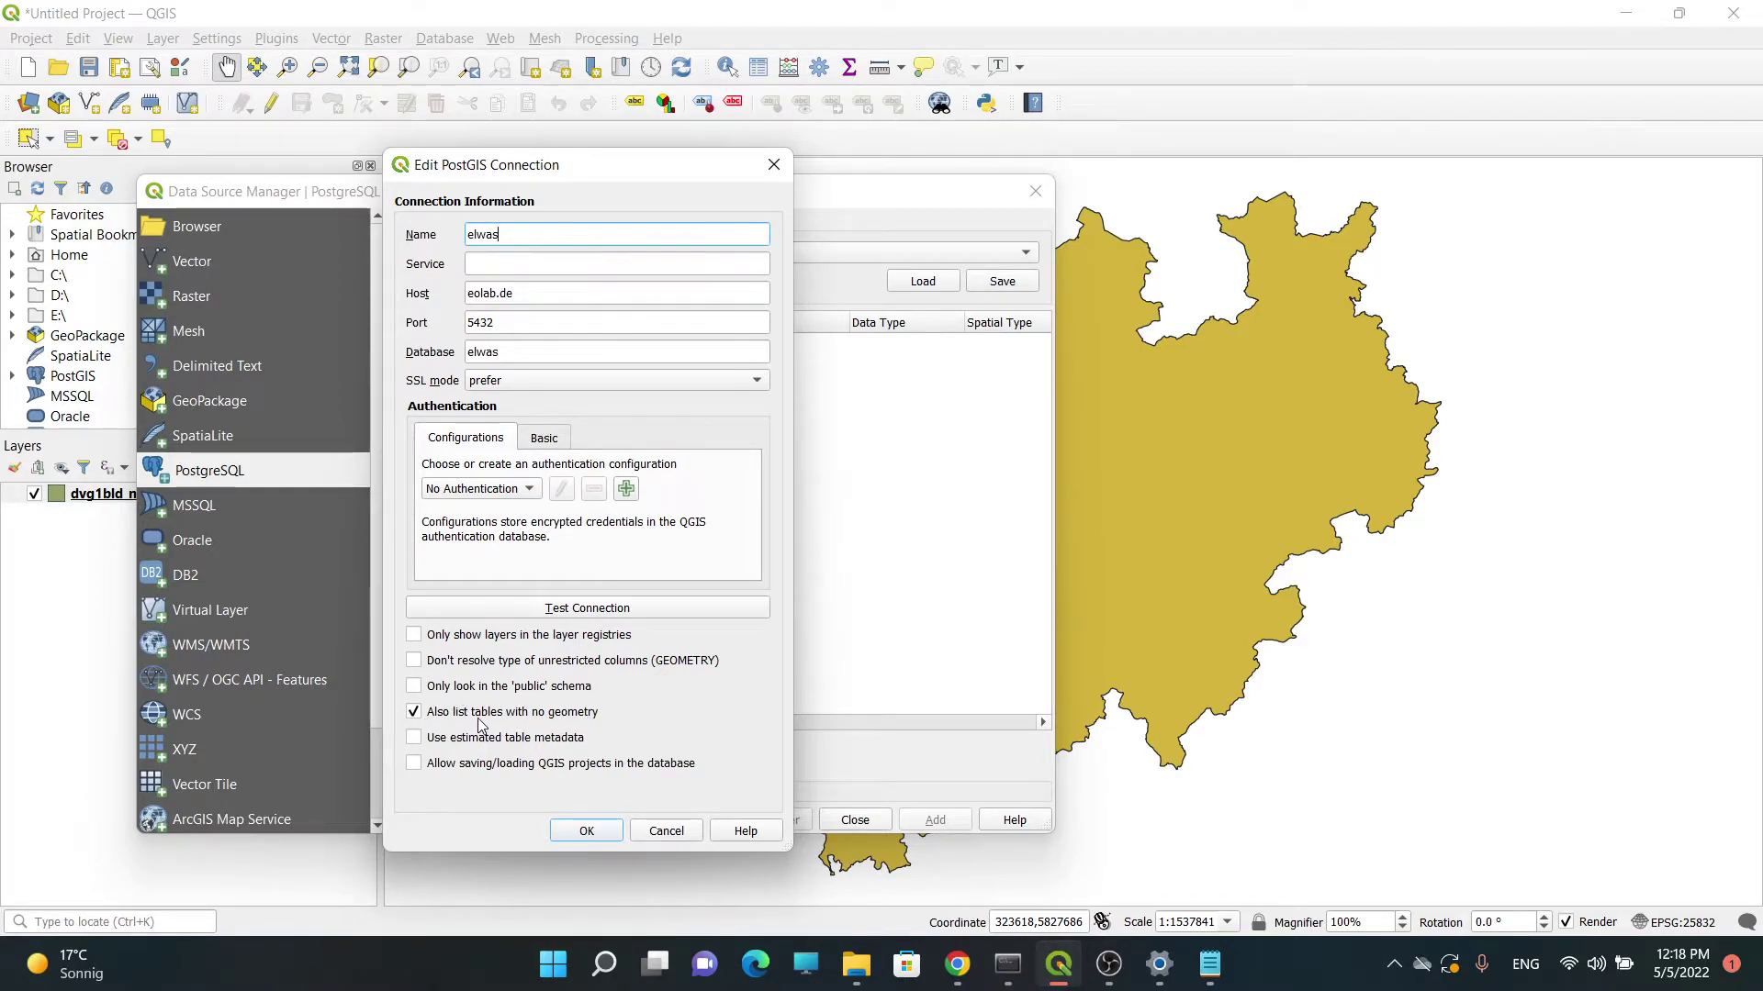
# - Confirm the elwas settings and enter the database username and pasted password
pyautogui.click(598, 830)
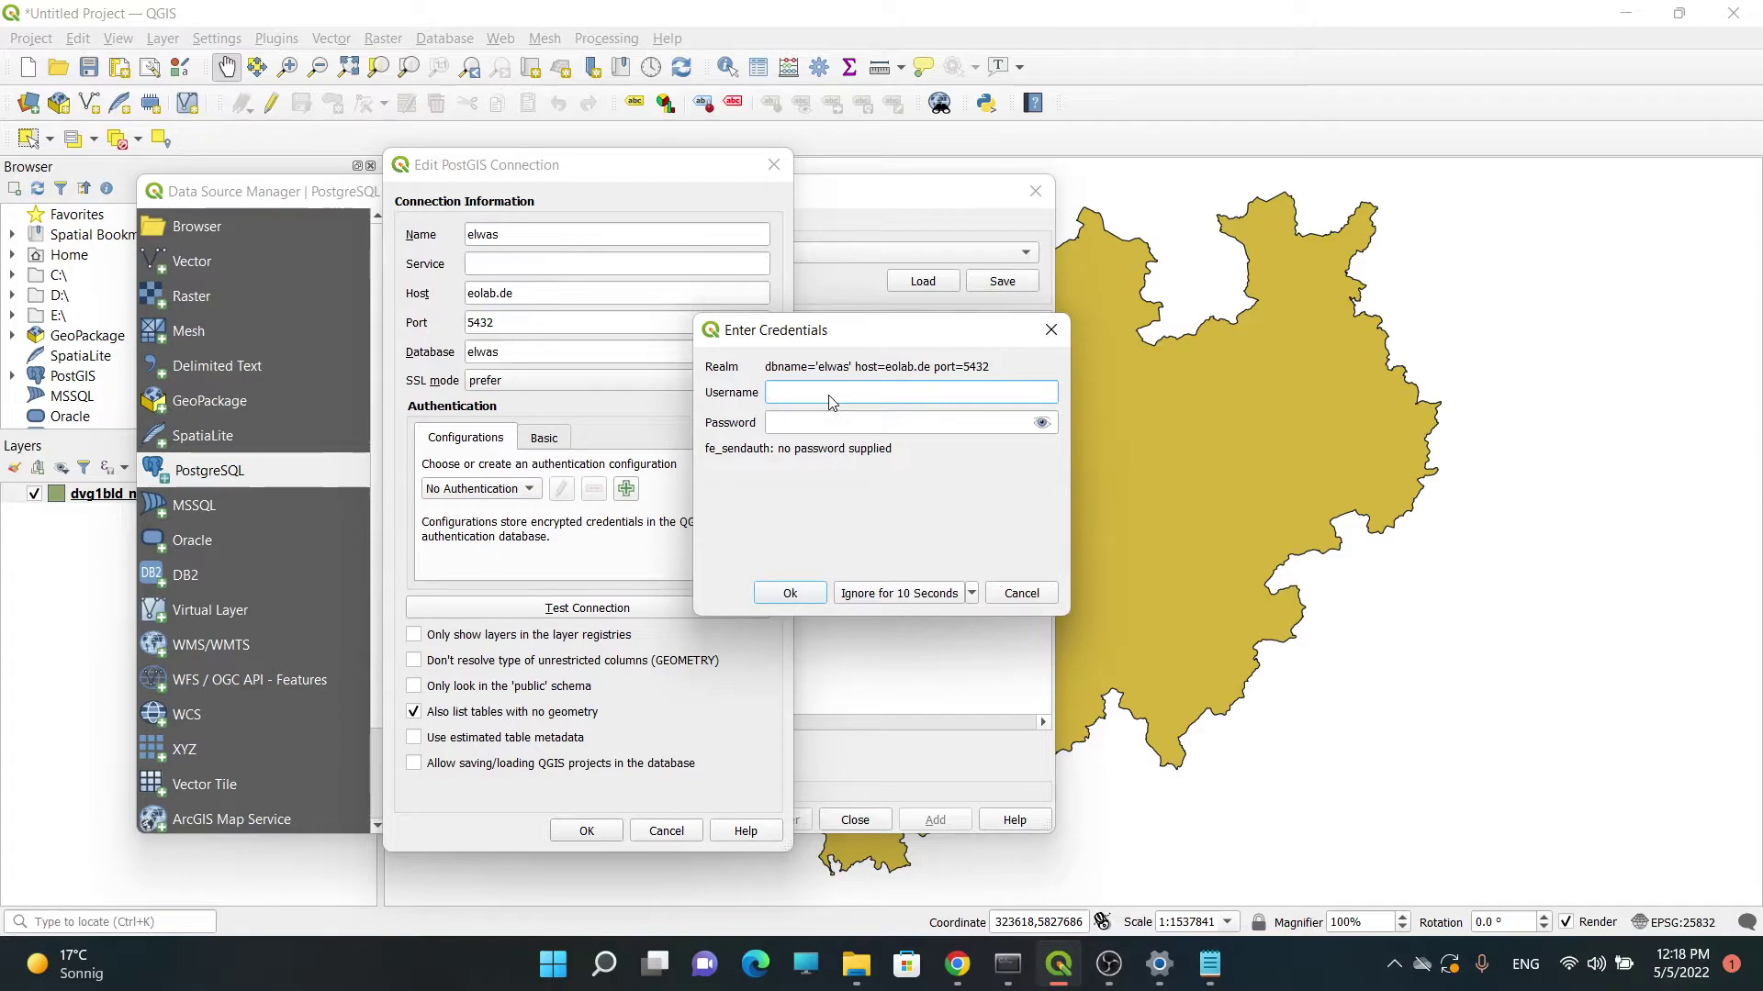
pyautogui.write('was')
pyautogui.press('Tab')
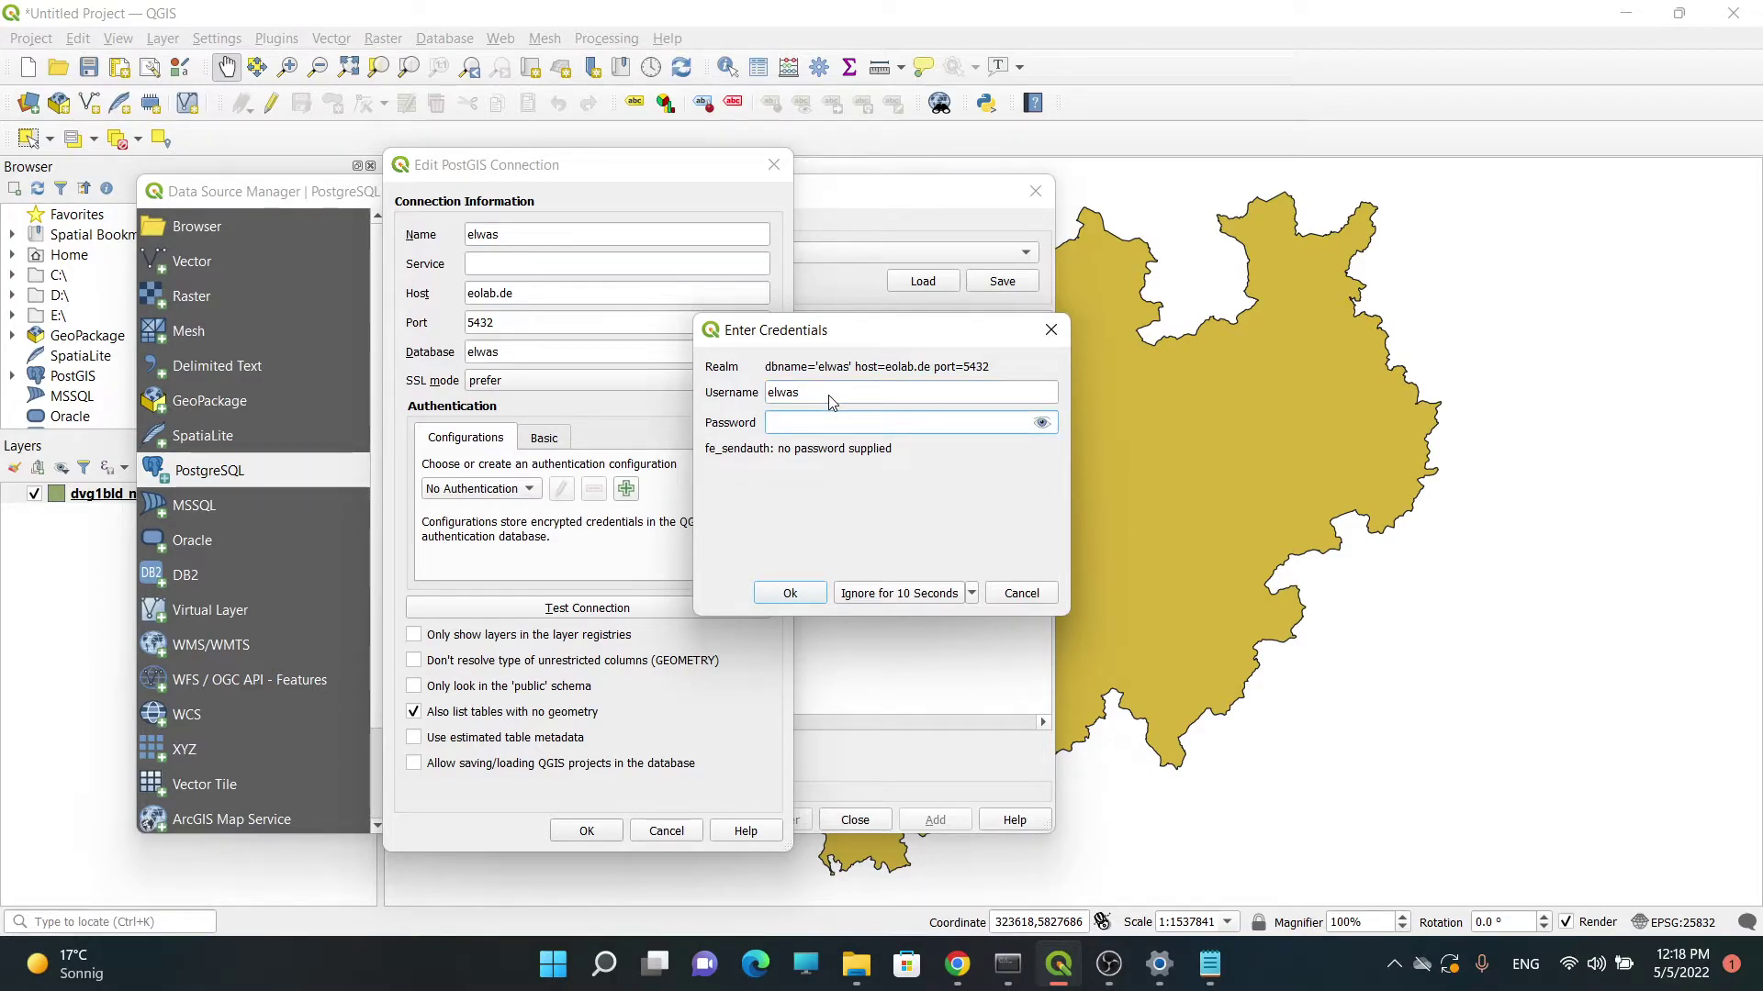
pyautogui.hotkey('ctrl', 'v')
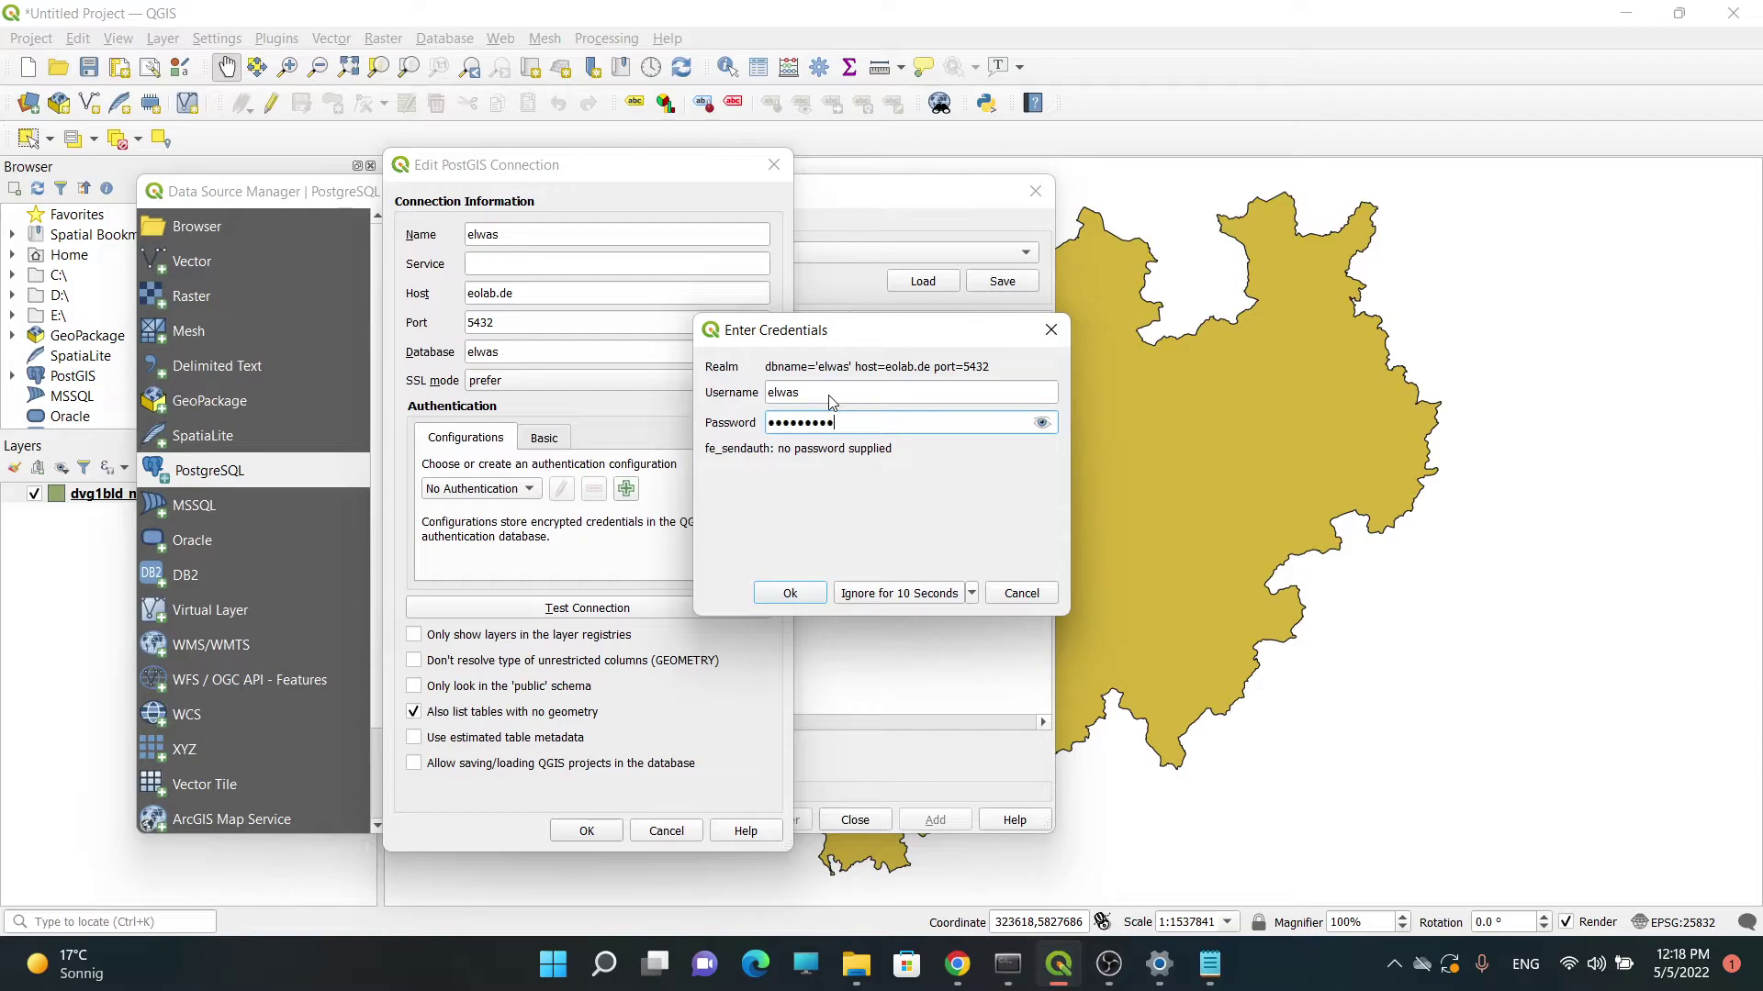
pyautogui.click(790, 594)
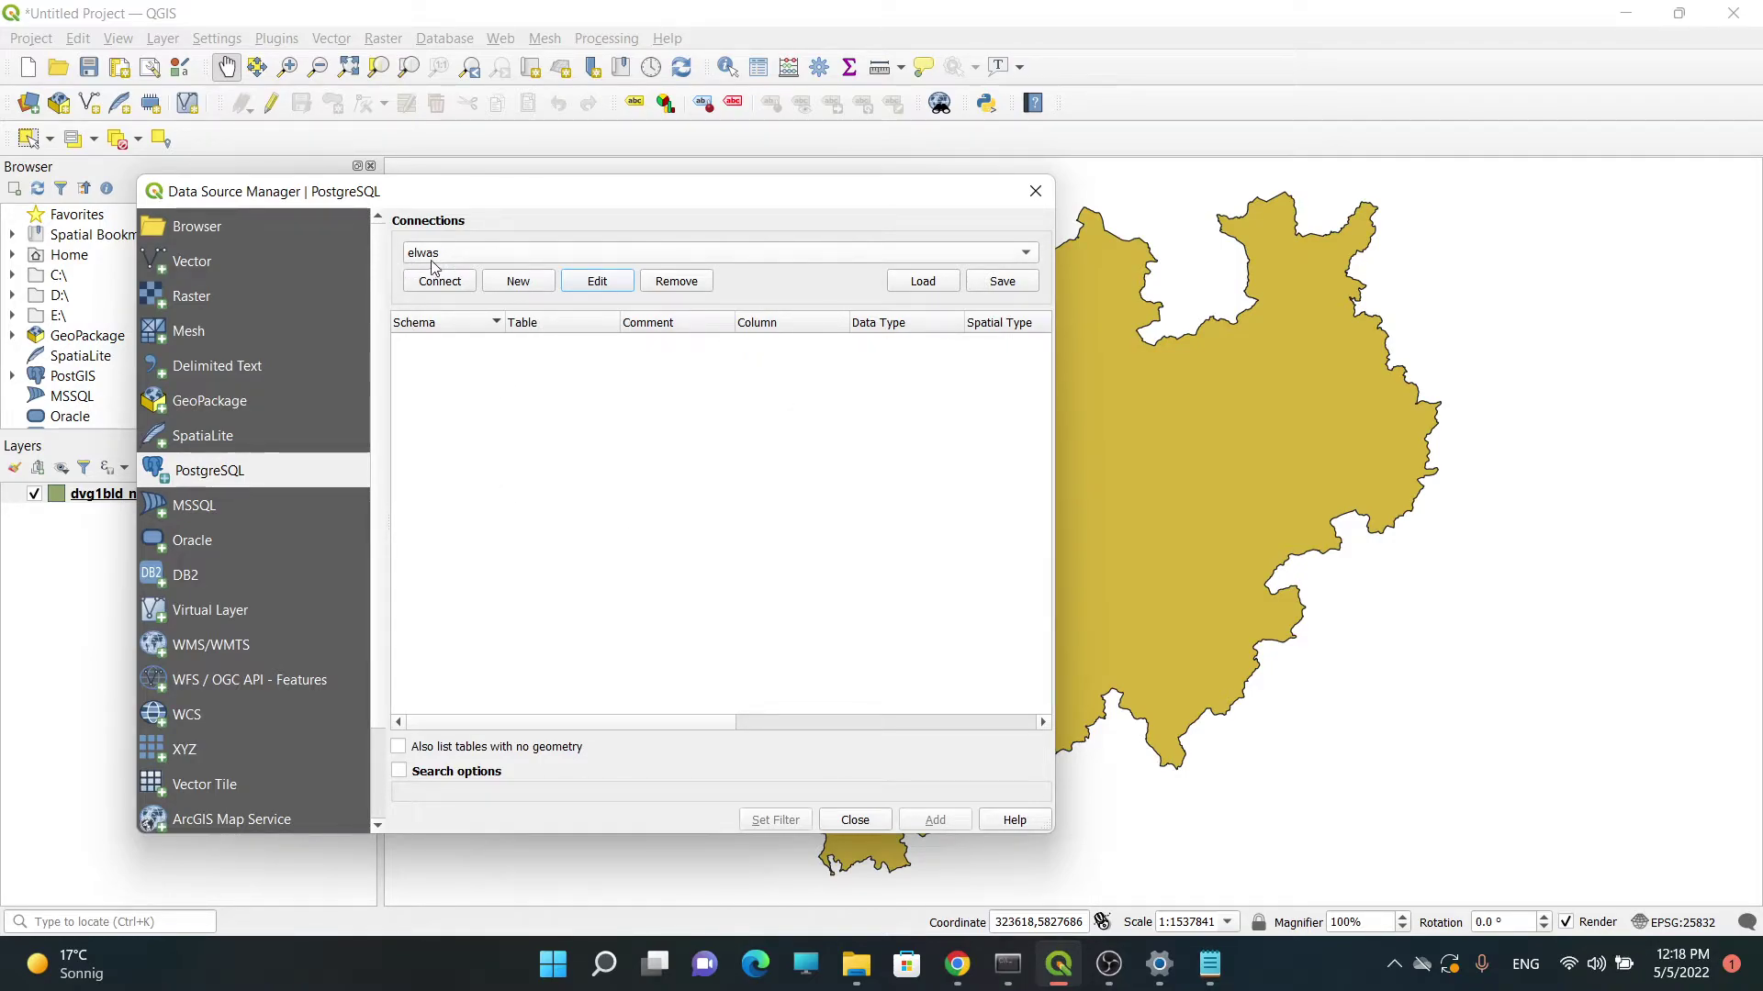
# - Connect to elwas, list all sina tables including non-geometry ones, and inspect katalog_ge and measurements
pyautogui.click(453, 286)
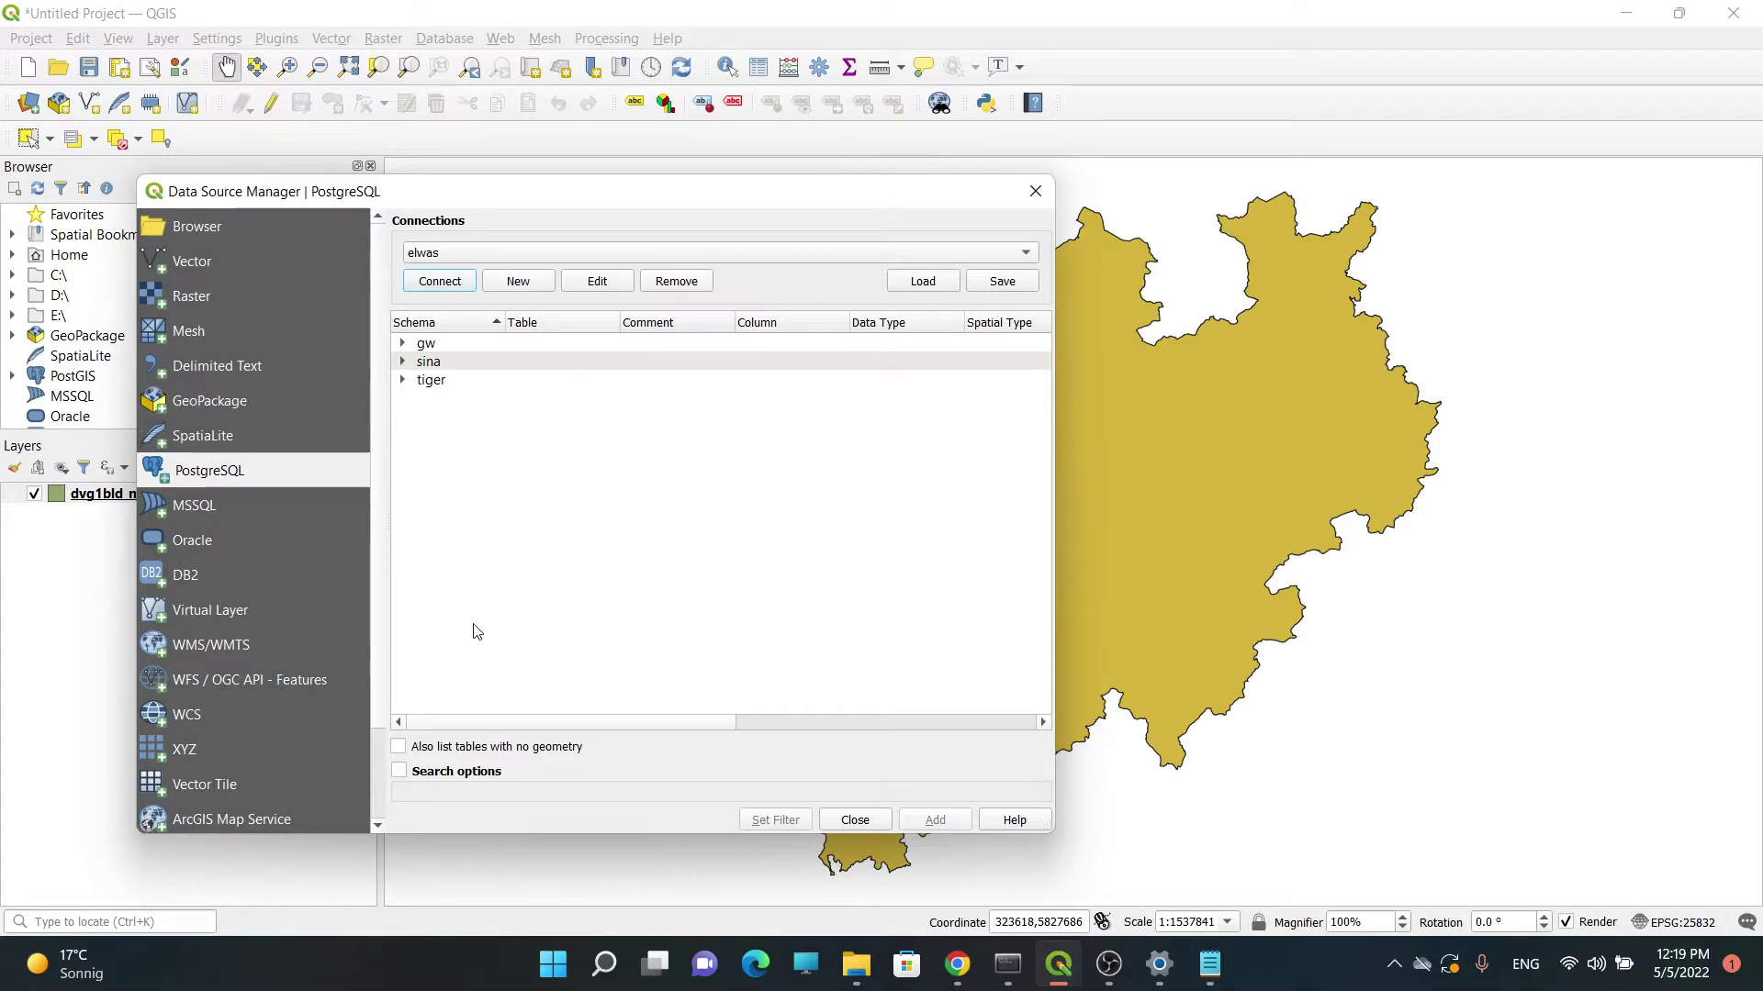
pyautogui.click(404, 363)
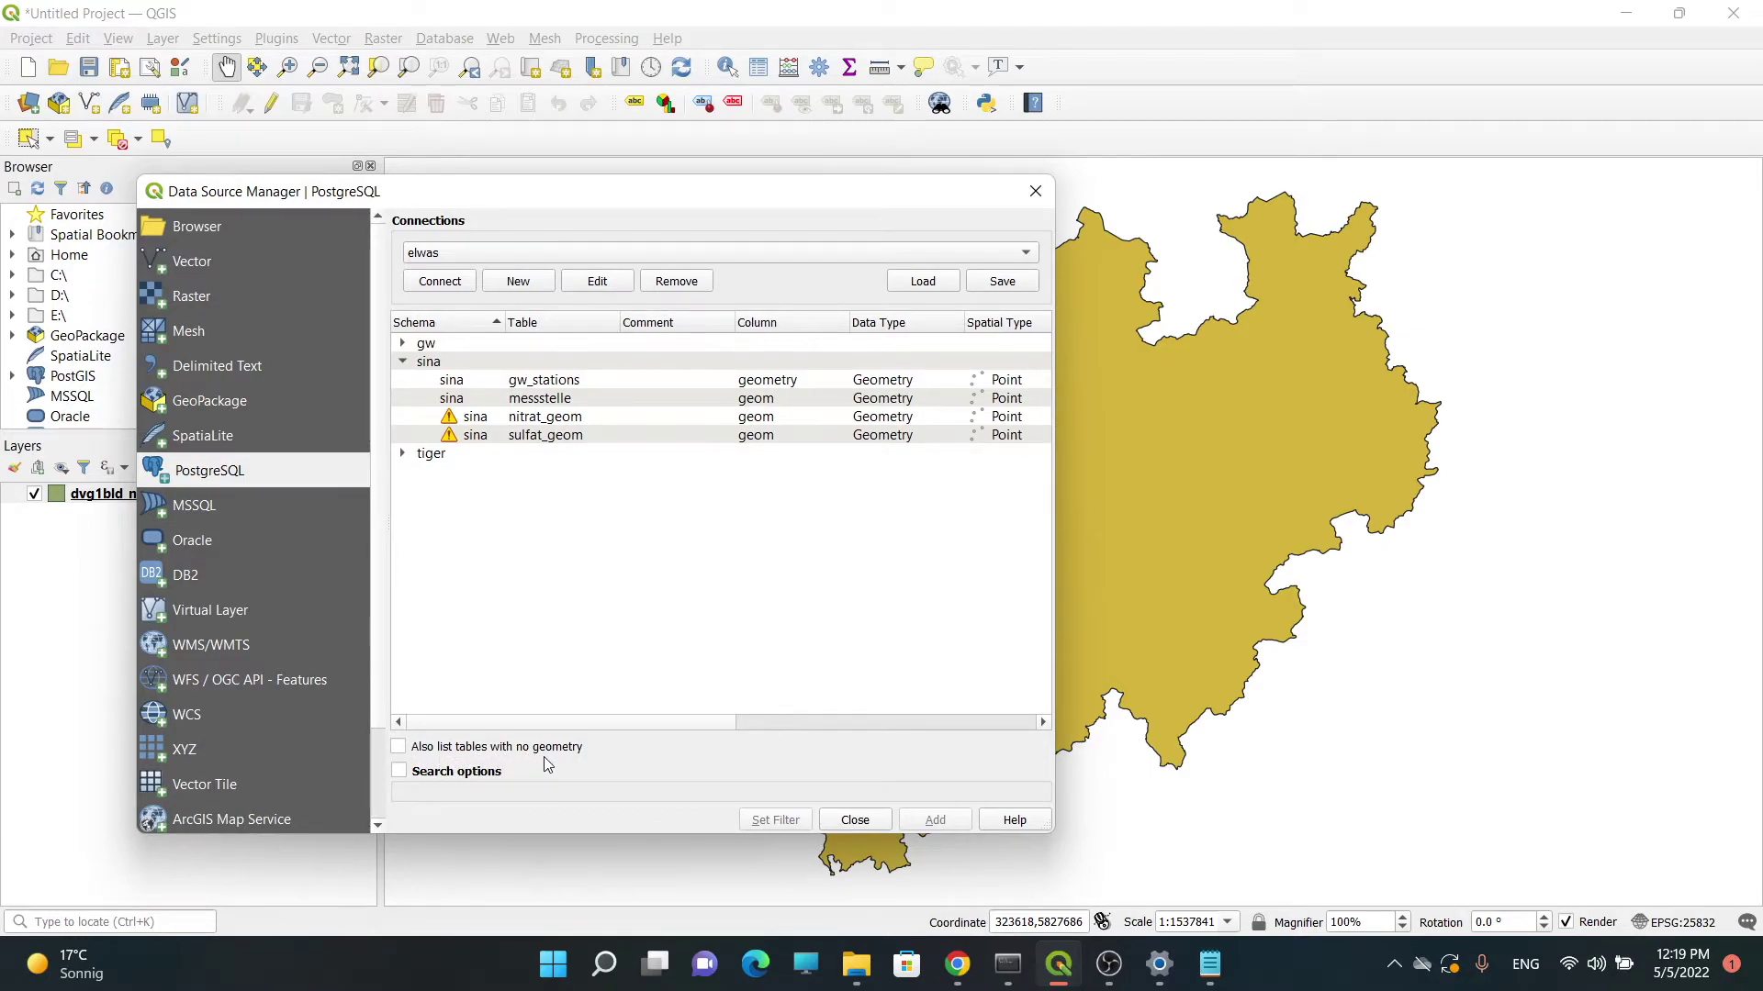
pyautogui.click(398, 747)
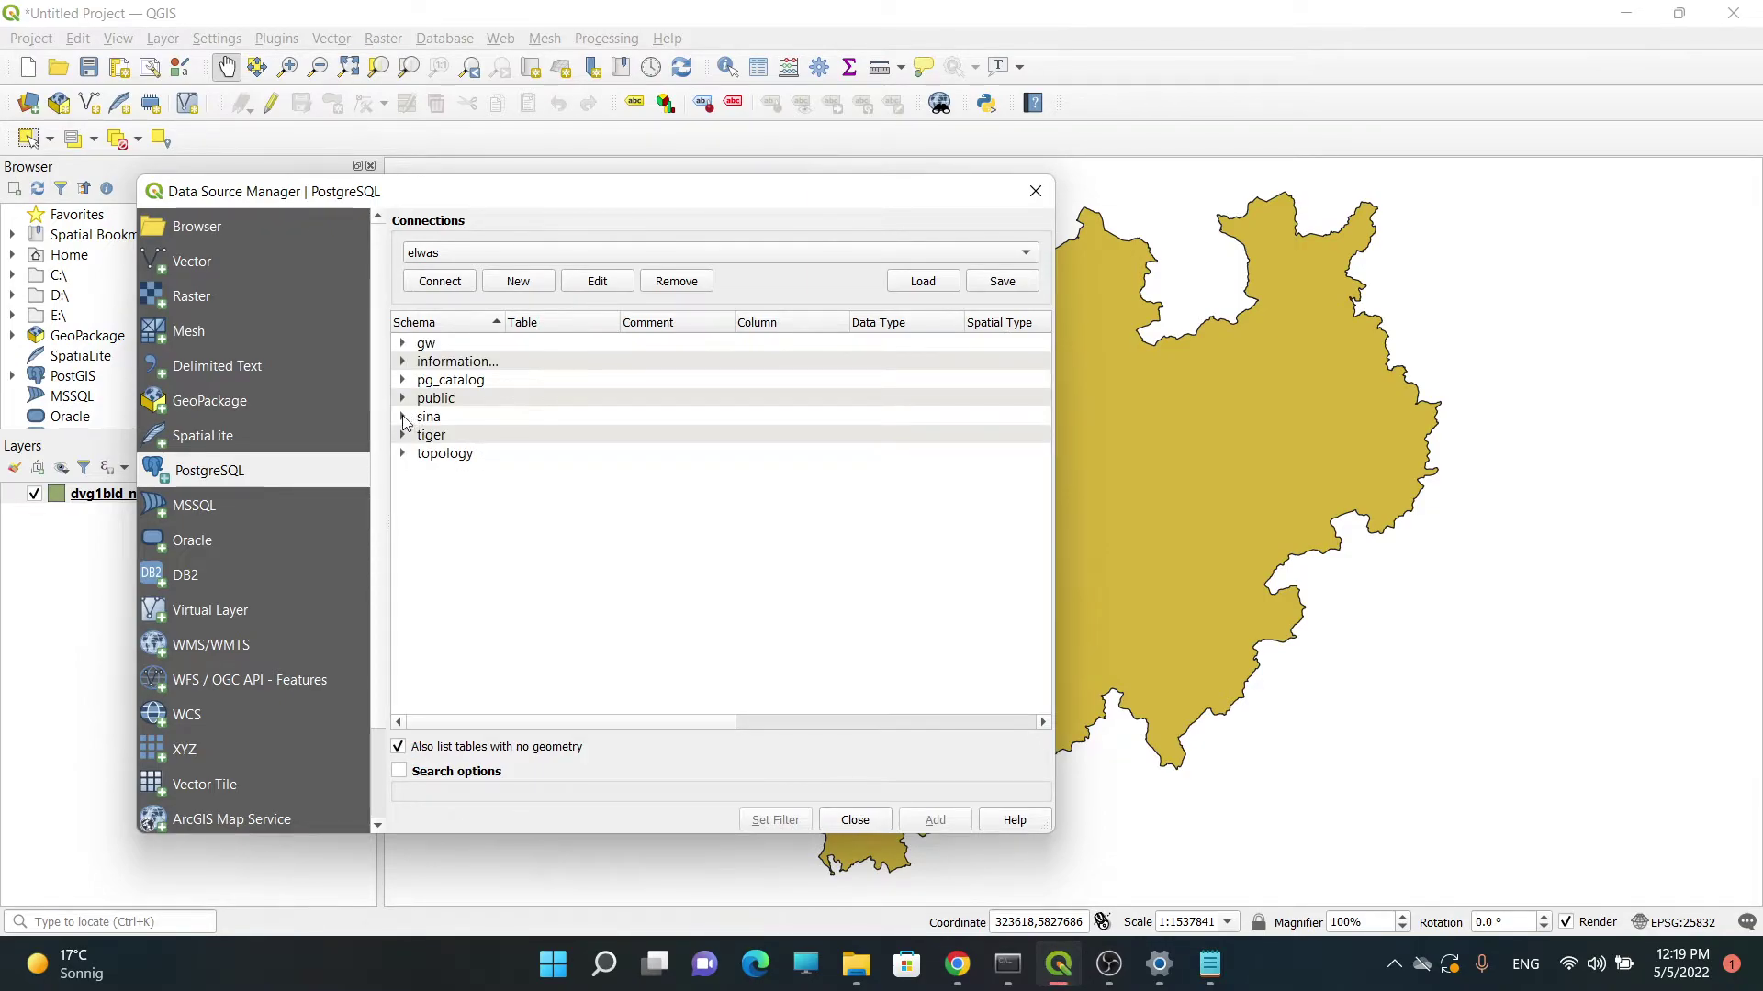
pyautogui.click(404, 418)
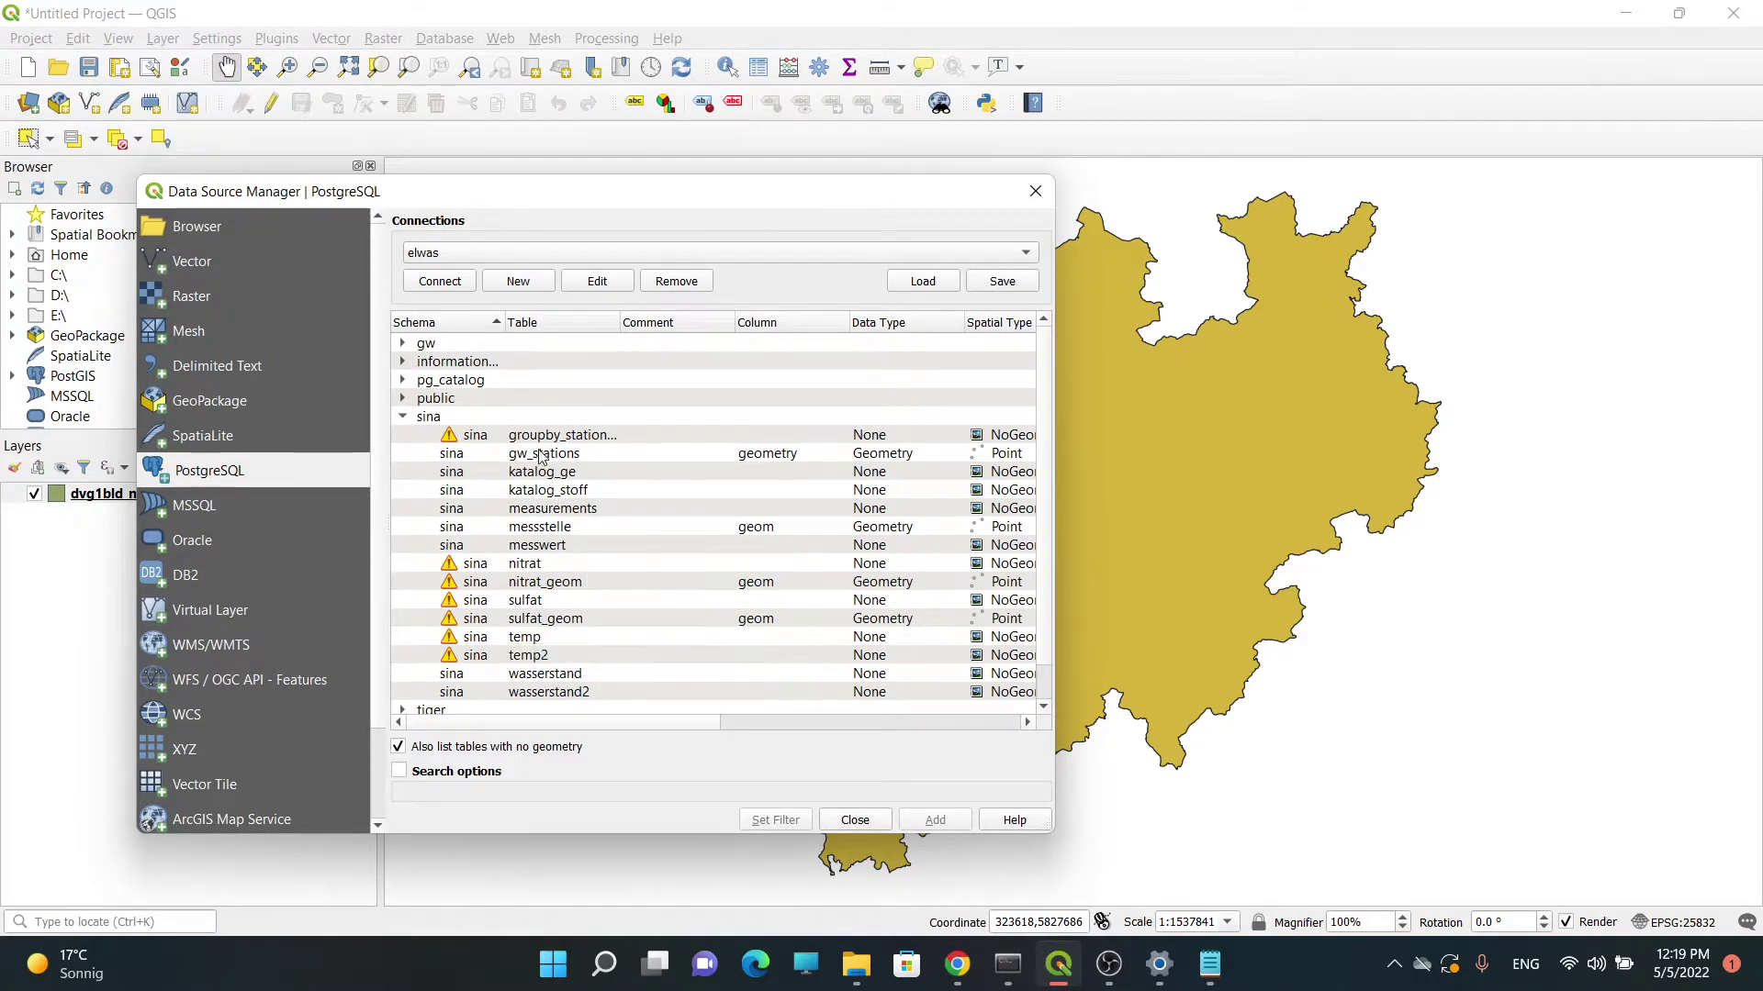
pyautogui.click(543, 478)
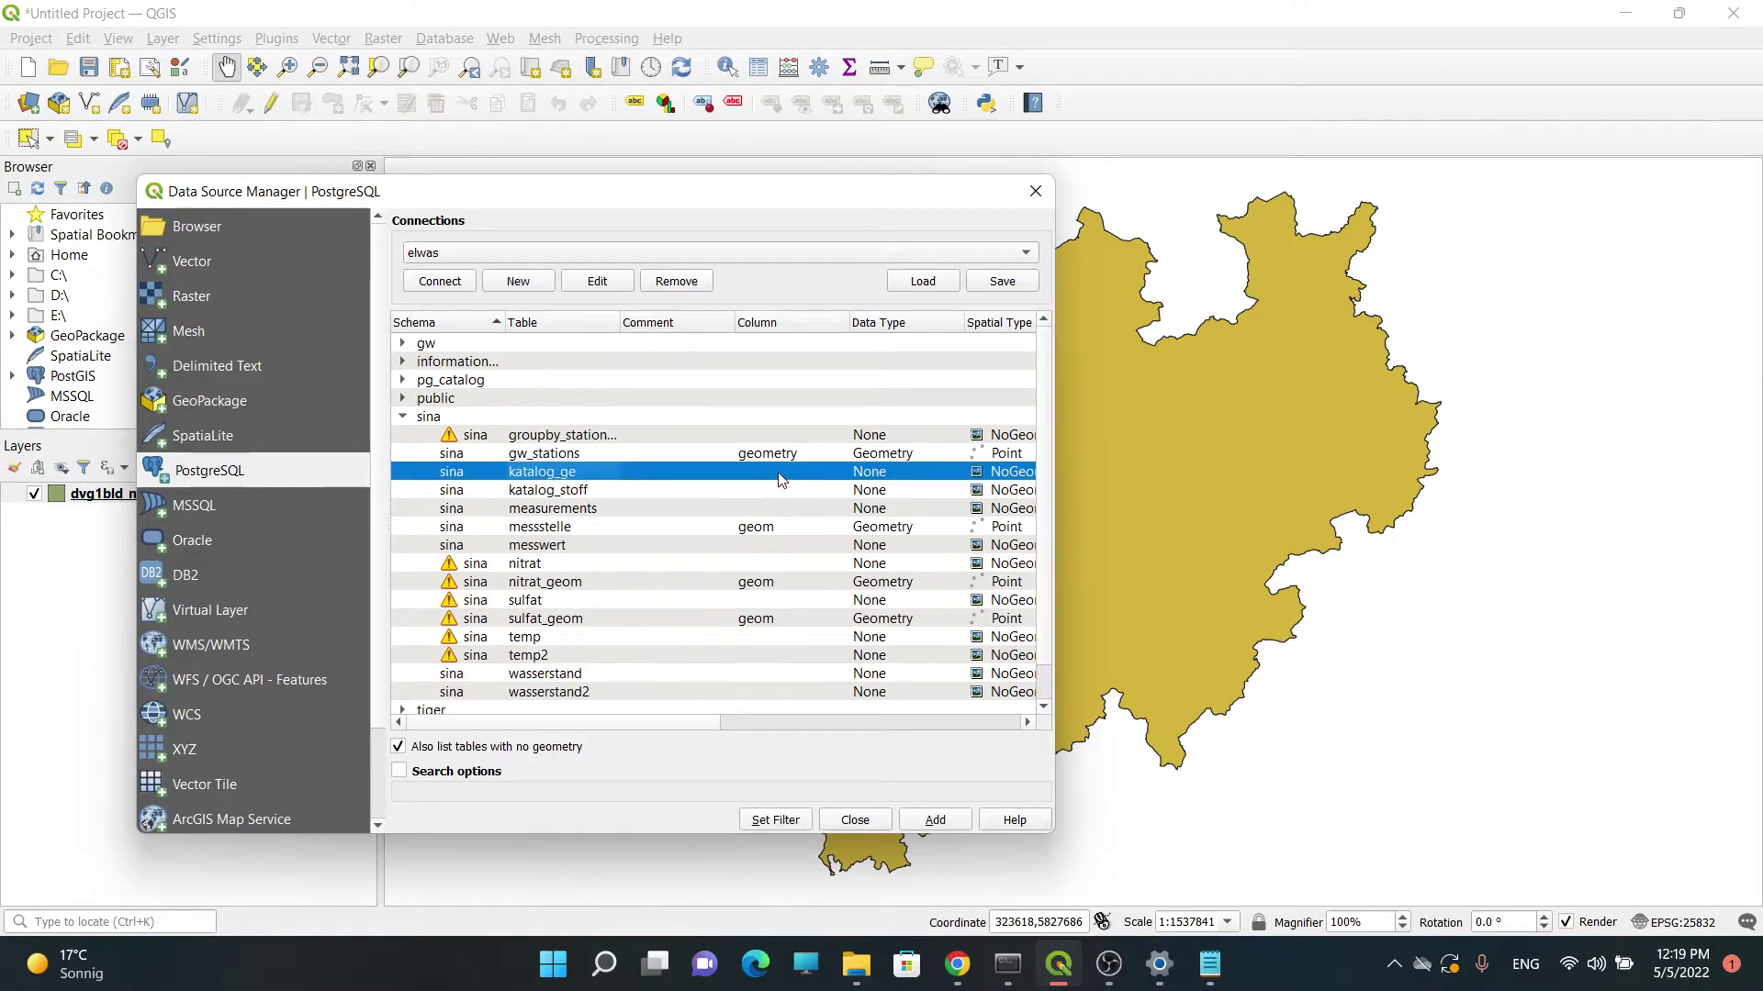
pyautogui.click(597, 511)
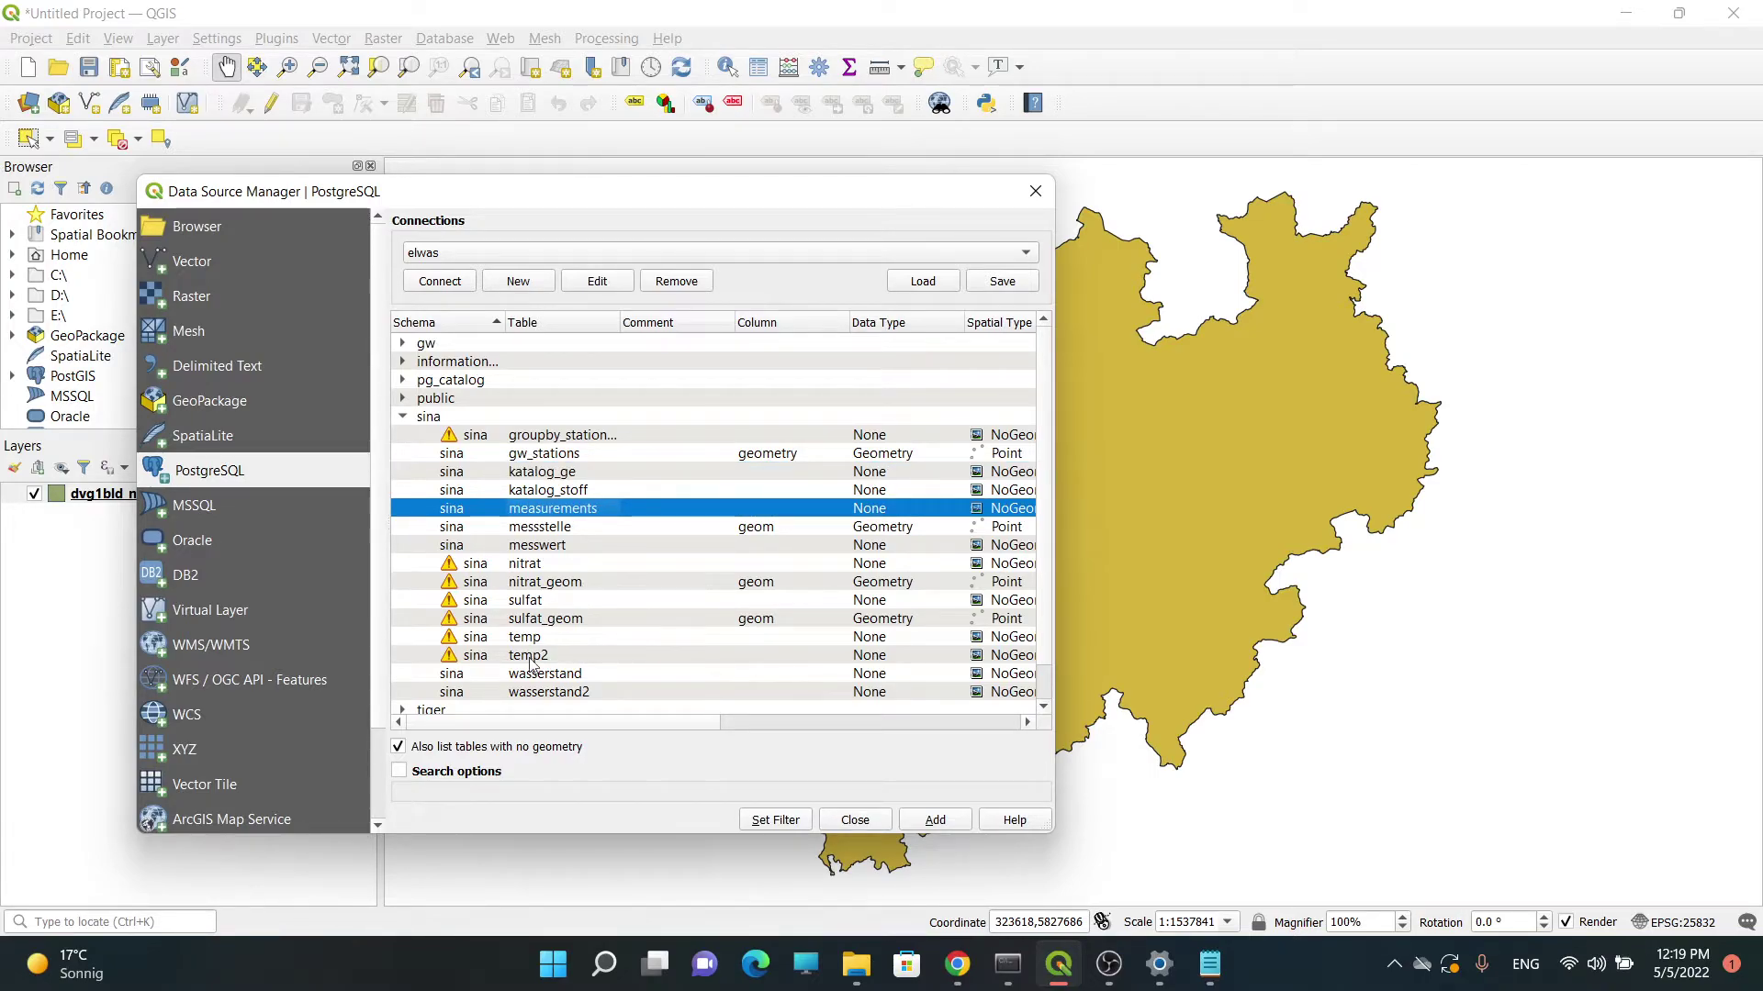
# - Add the sina nitrat_geom point table as a layer with Check PK unicity turned off
pyautogui.click(403, 753)
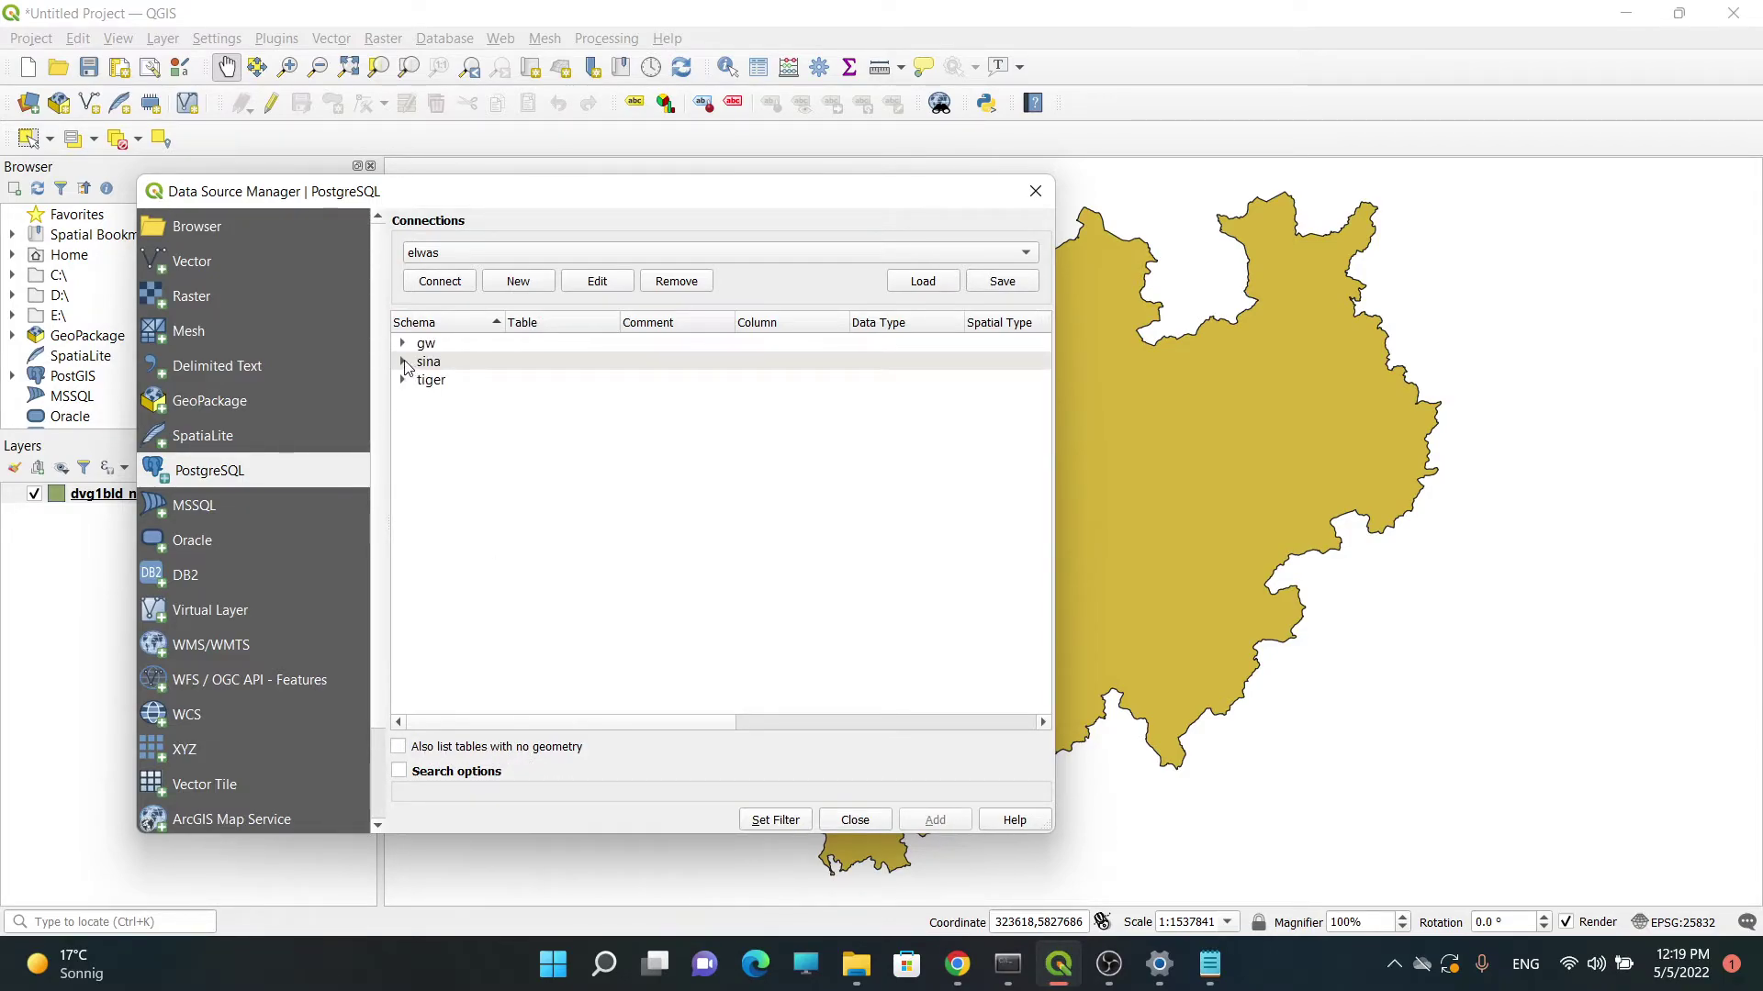
pyautogui.click(403, 362)
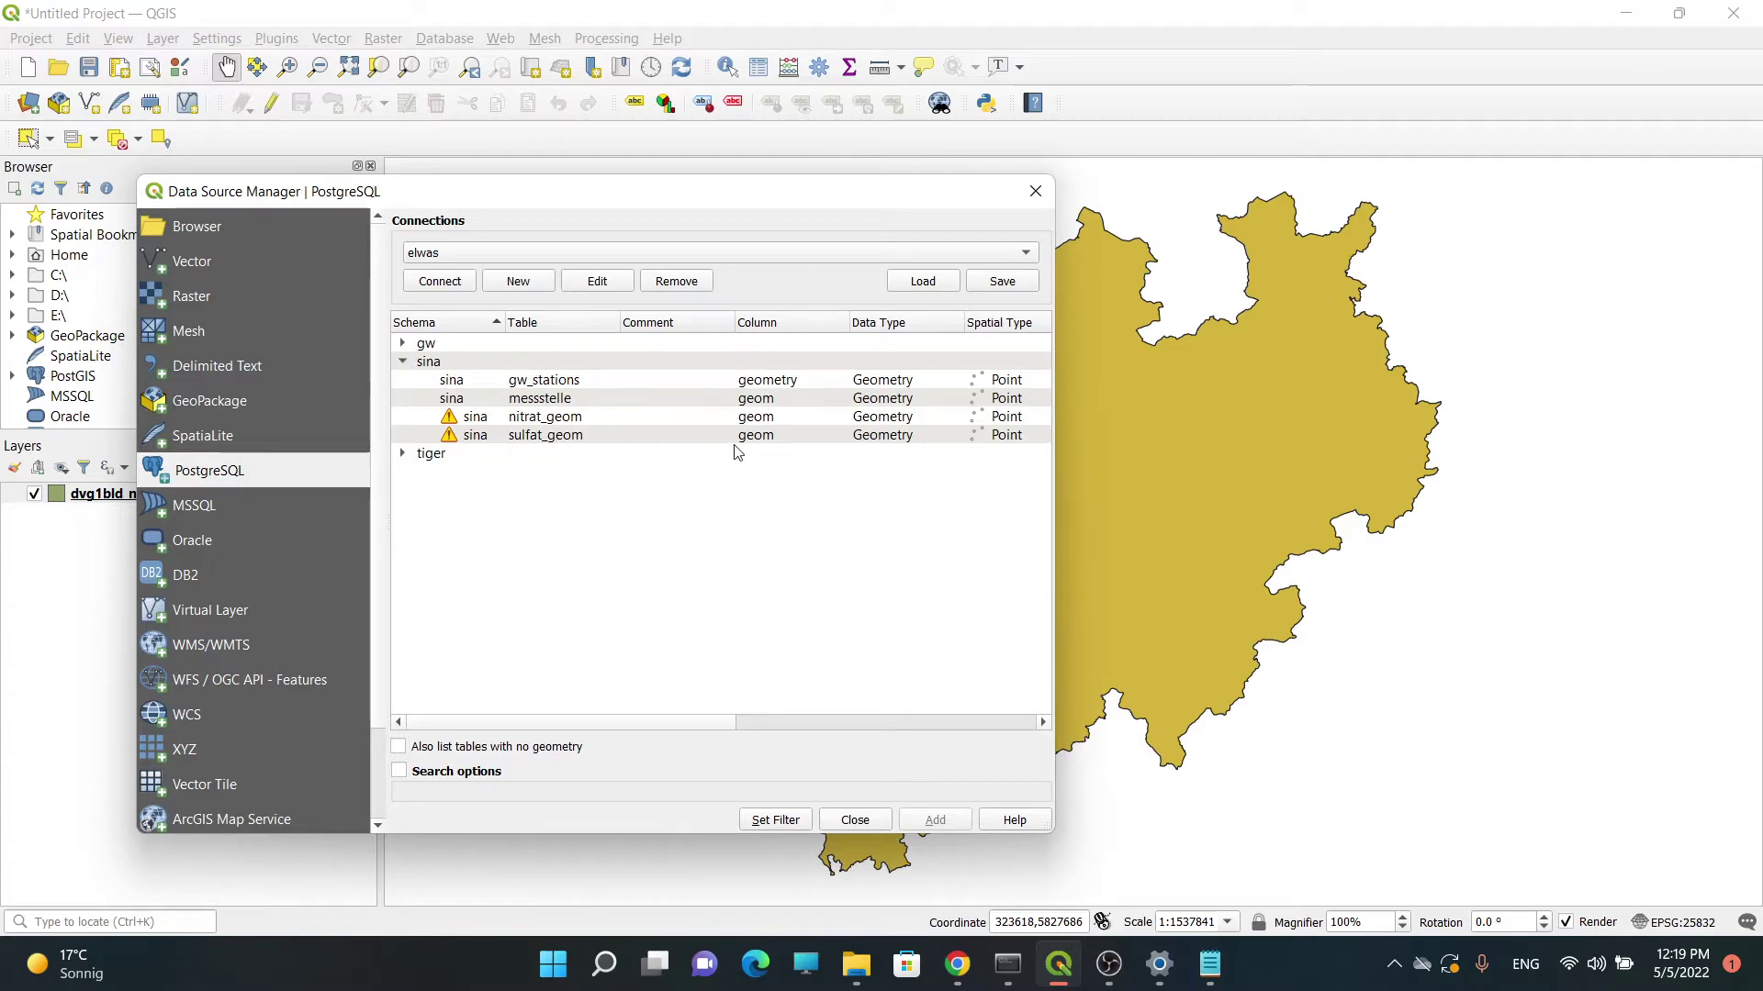
pyautogui.click(581, 421)
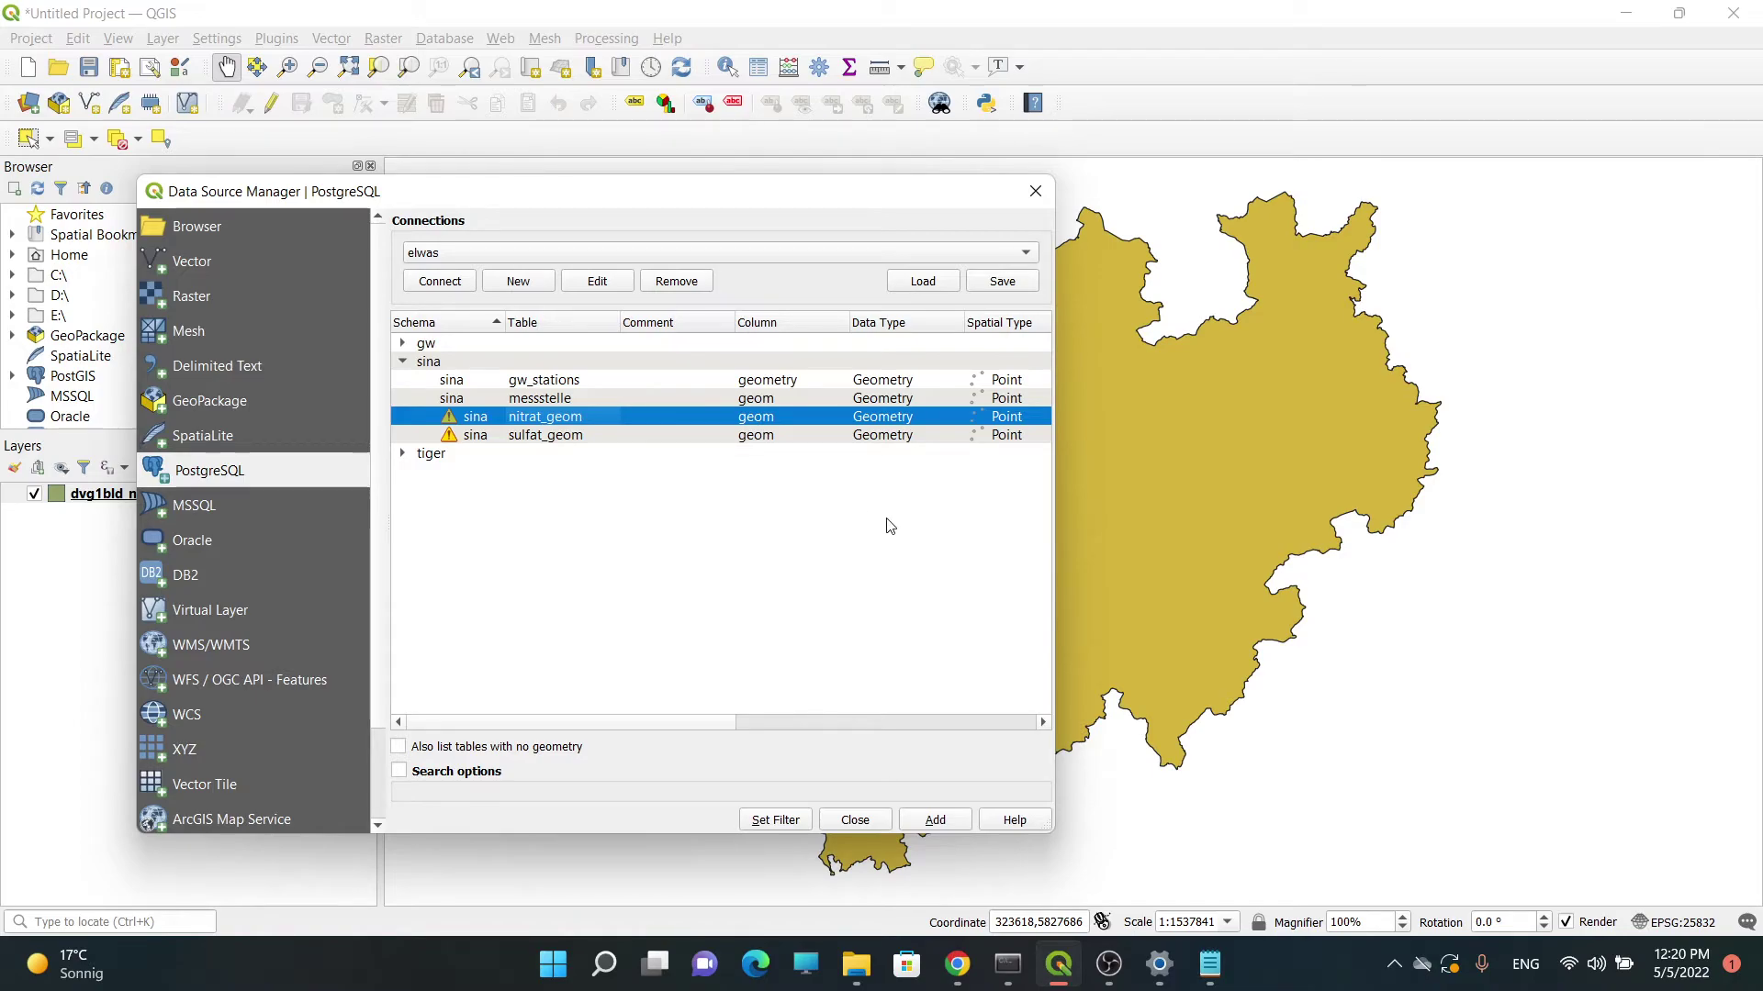
pyautogui.hscroll(5, 885, 520)
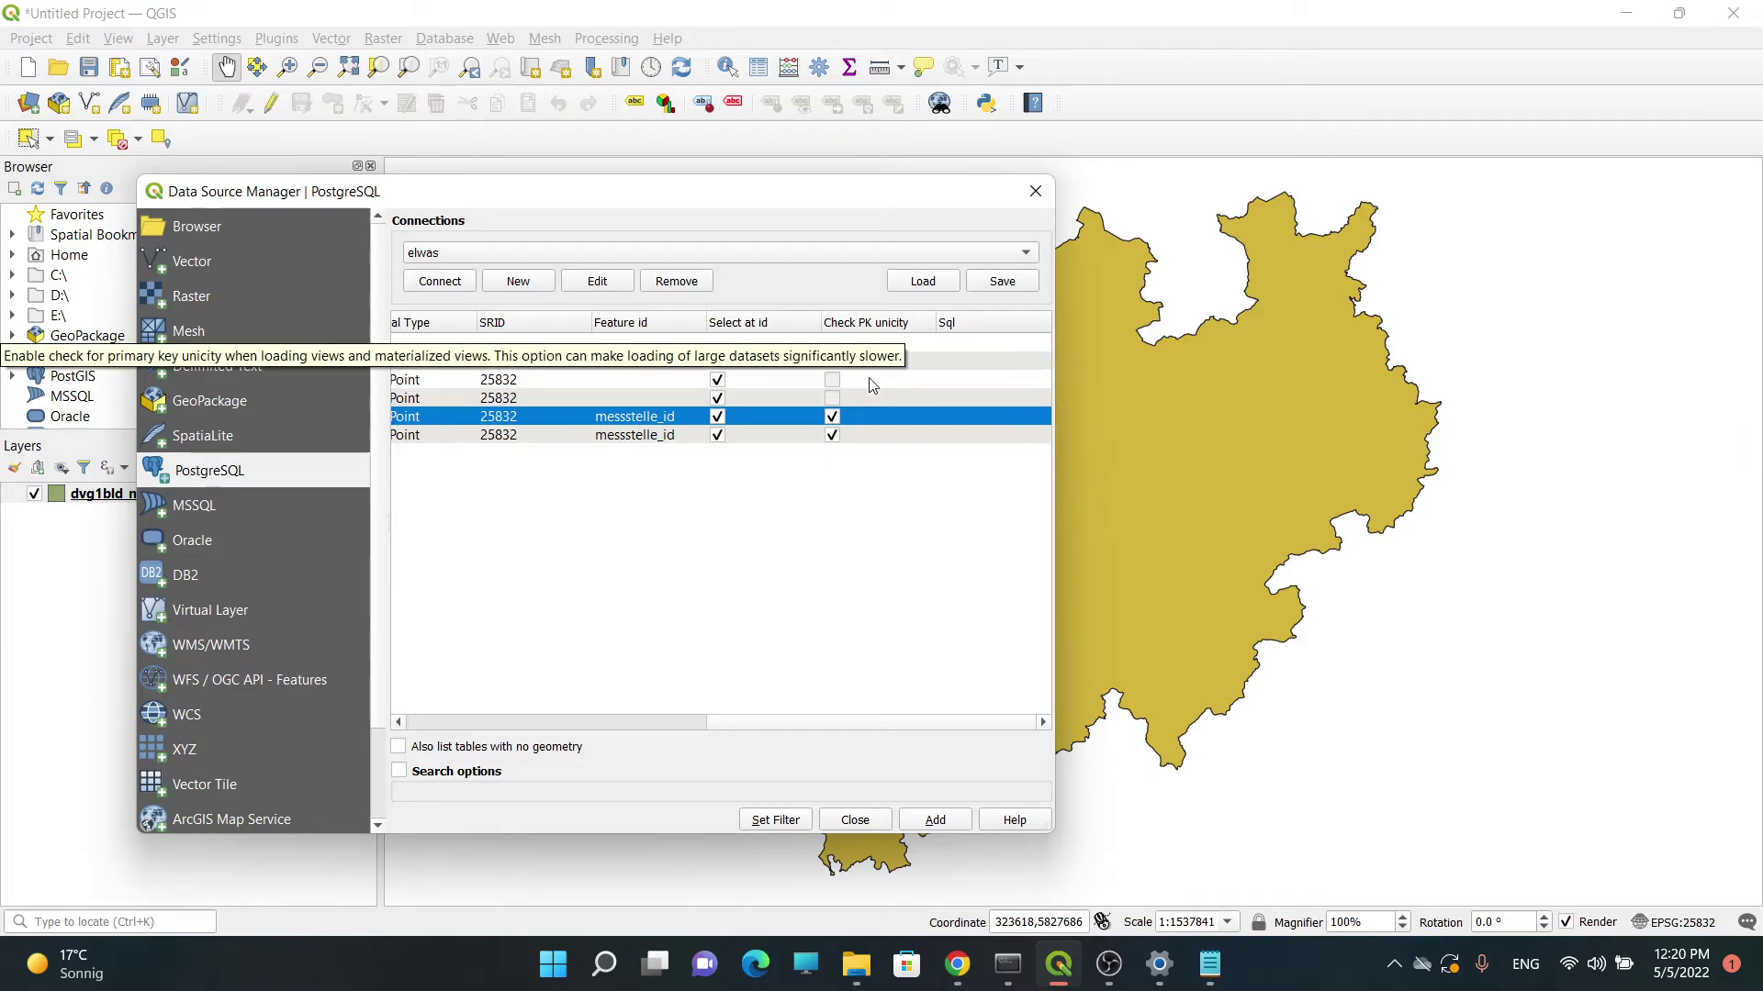
pyautogui.click(832, 416)
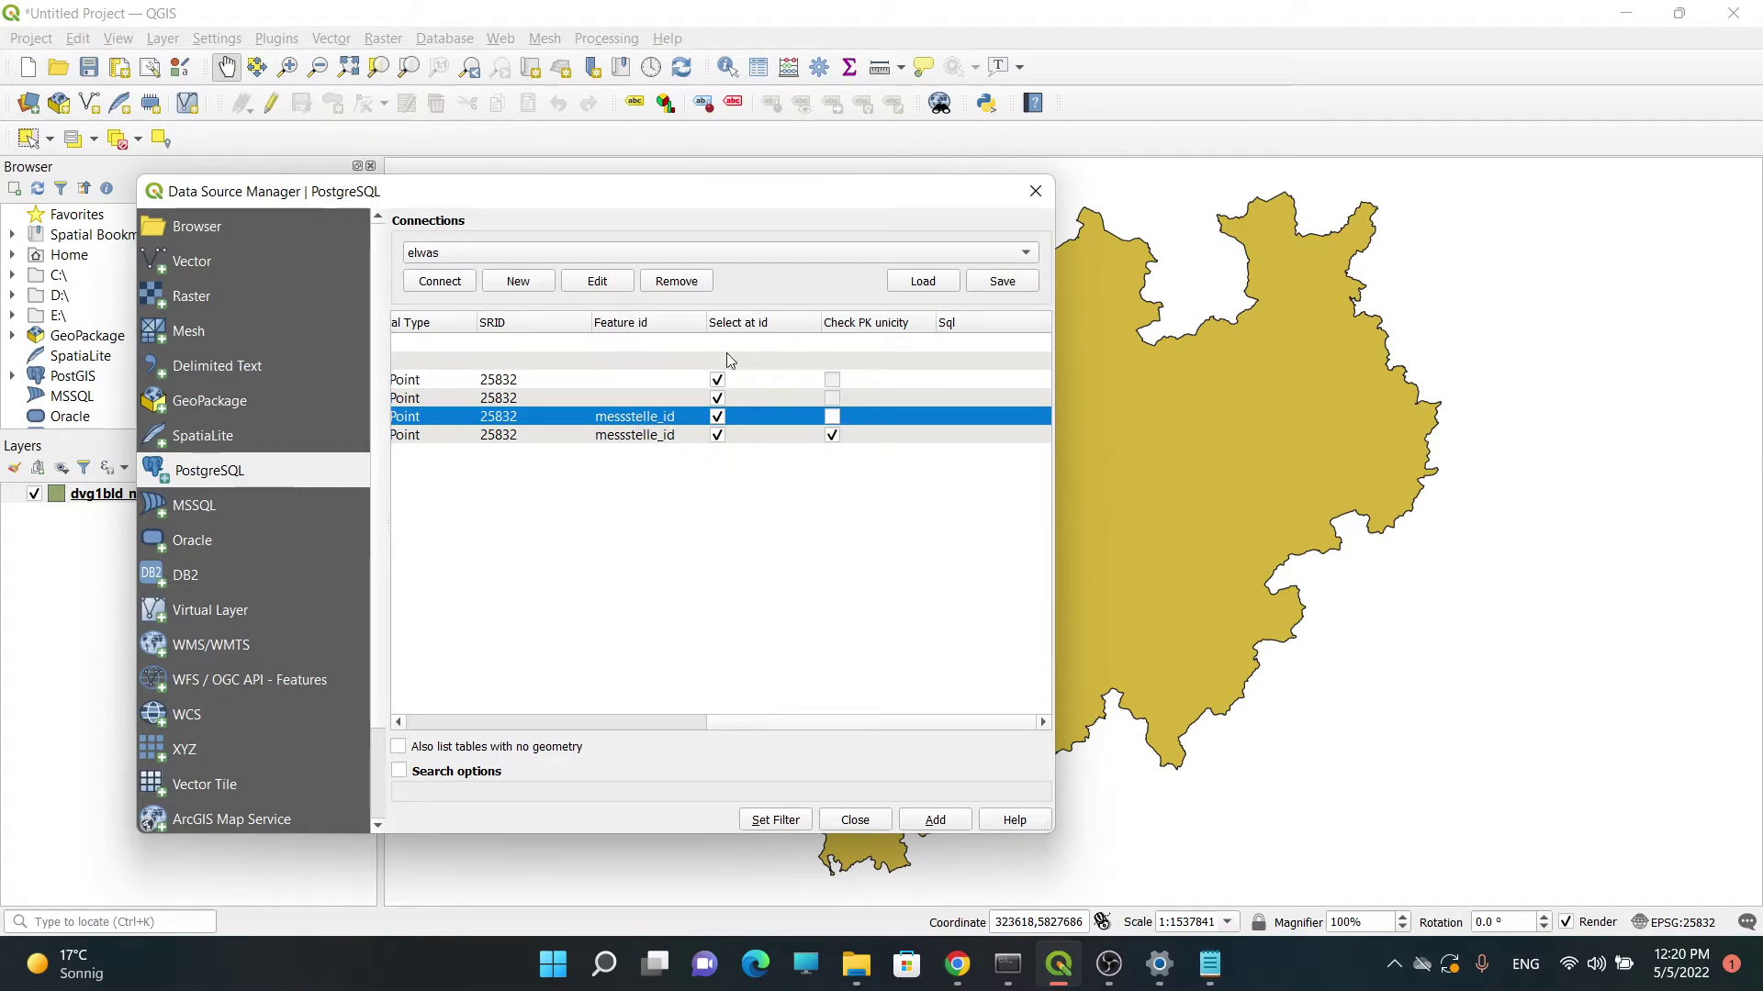
pyautogui.click(936, 822)
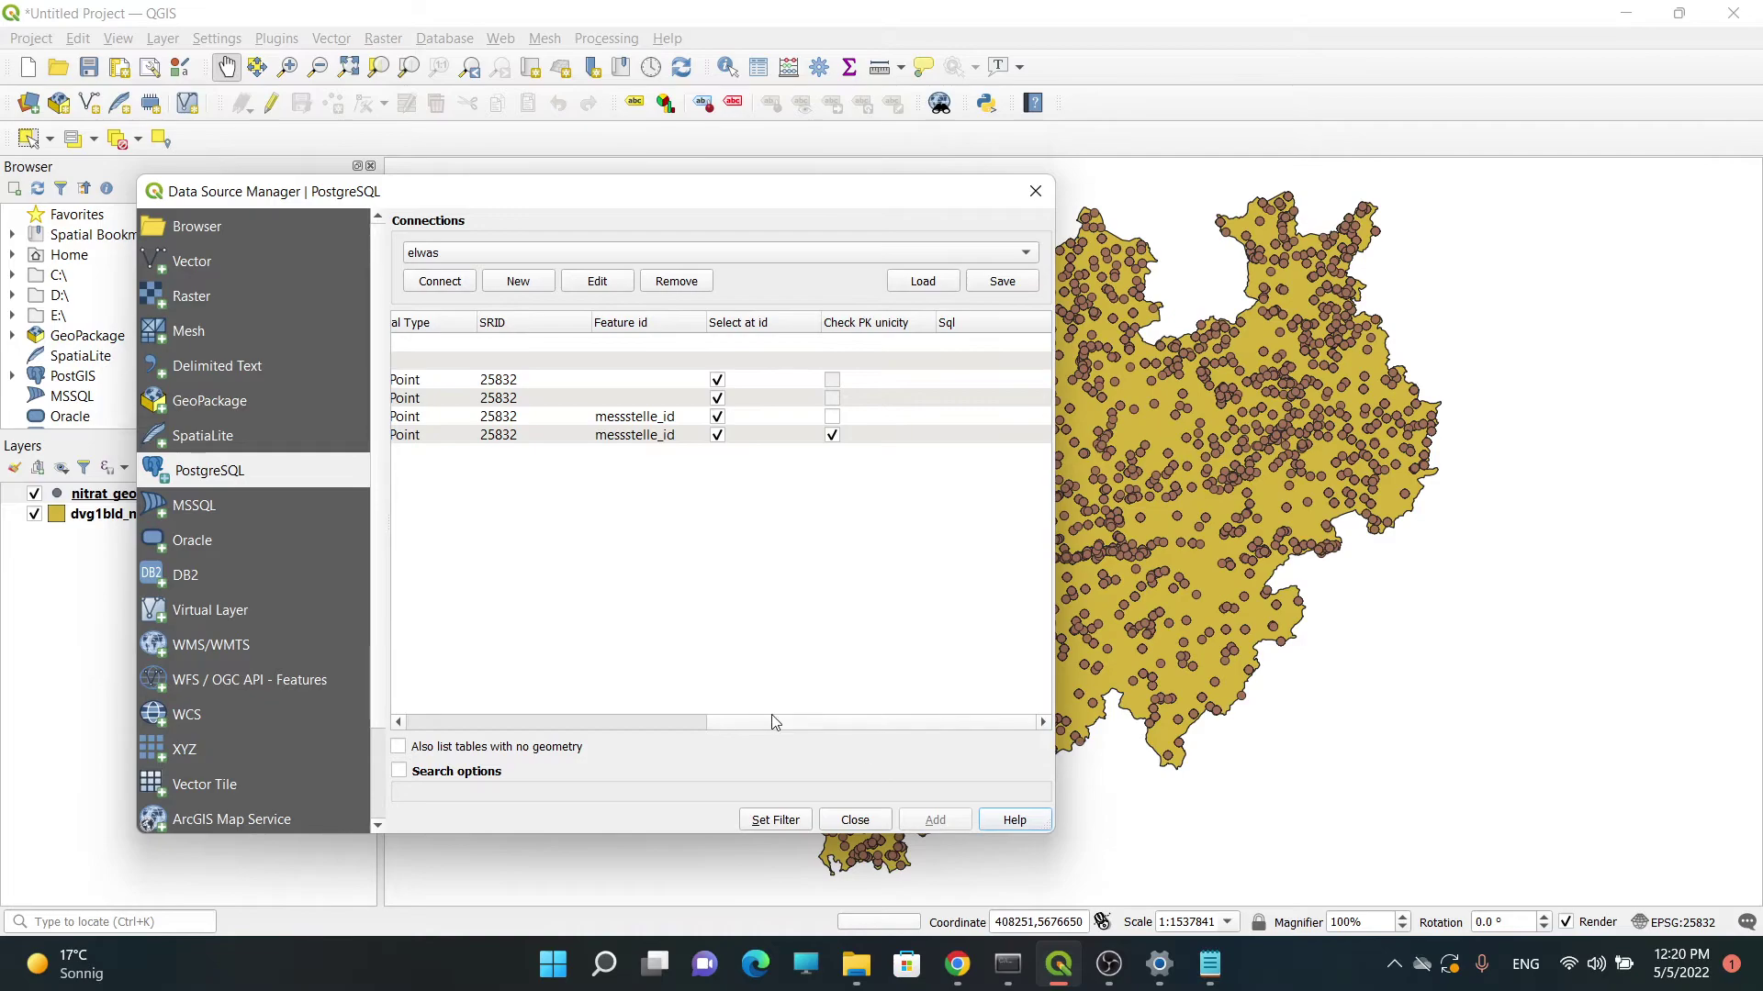
# - Close the Data Source Manager and select the nitrat_geom layer in the Layers panel
pyautogui.moveTo(694, 195); pyautogui.dragTo(308, 214)
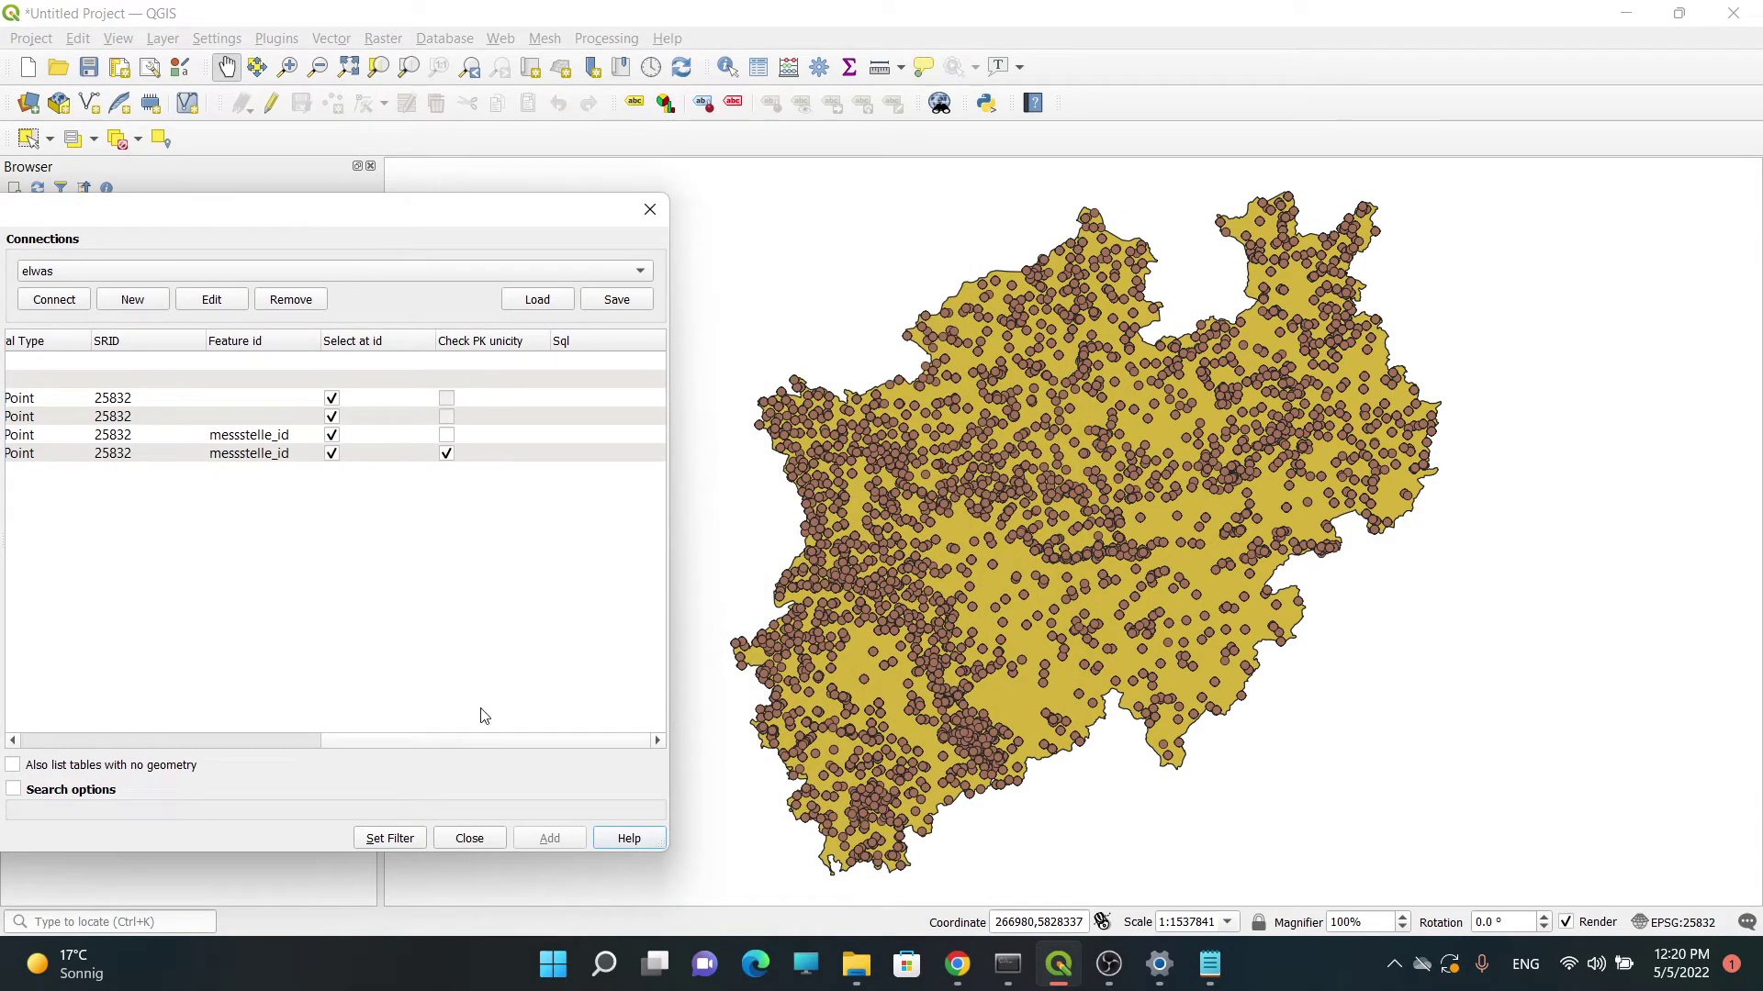
pyautogui.click(470, 838)
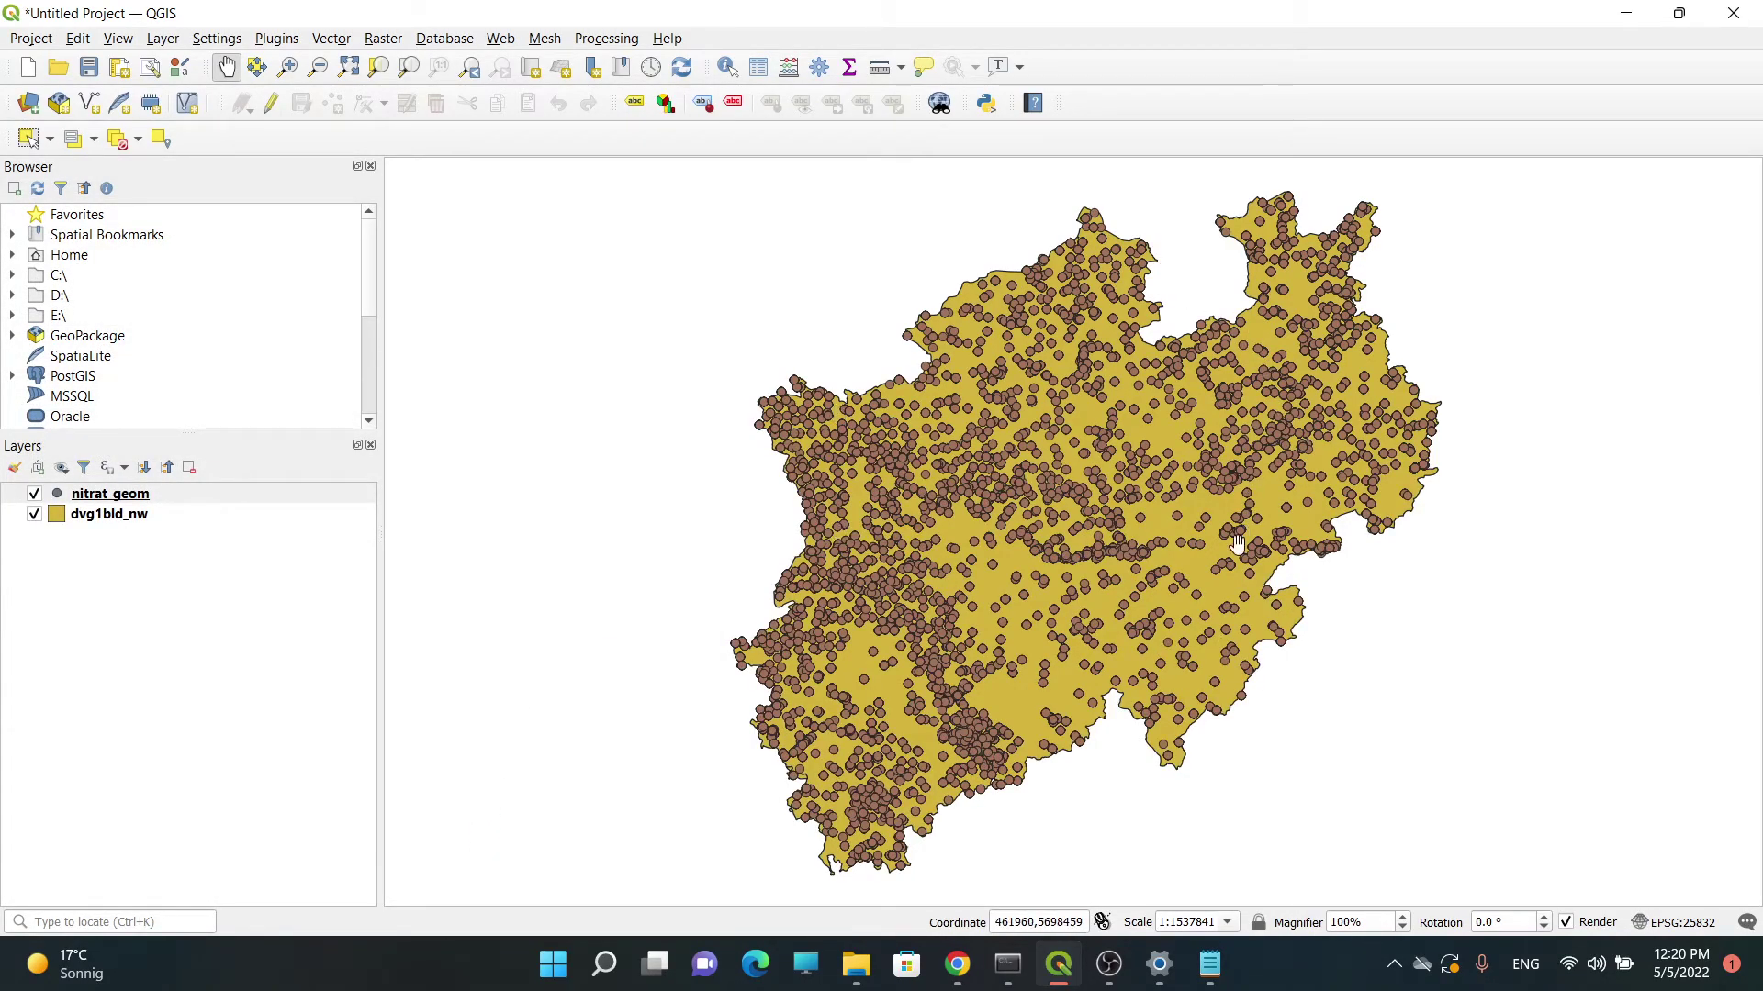
pyautogui.click(101, 502)
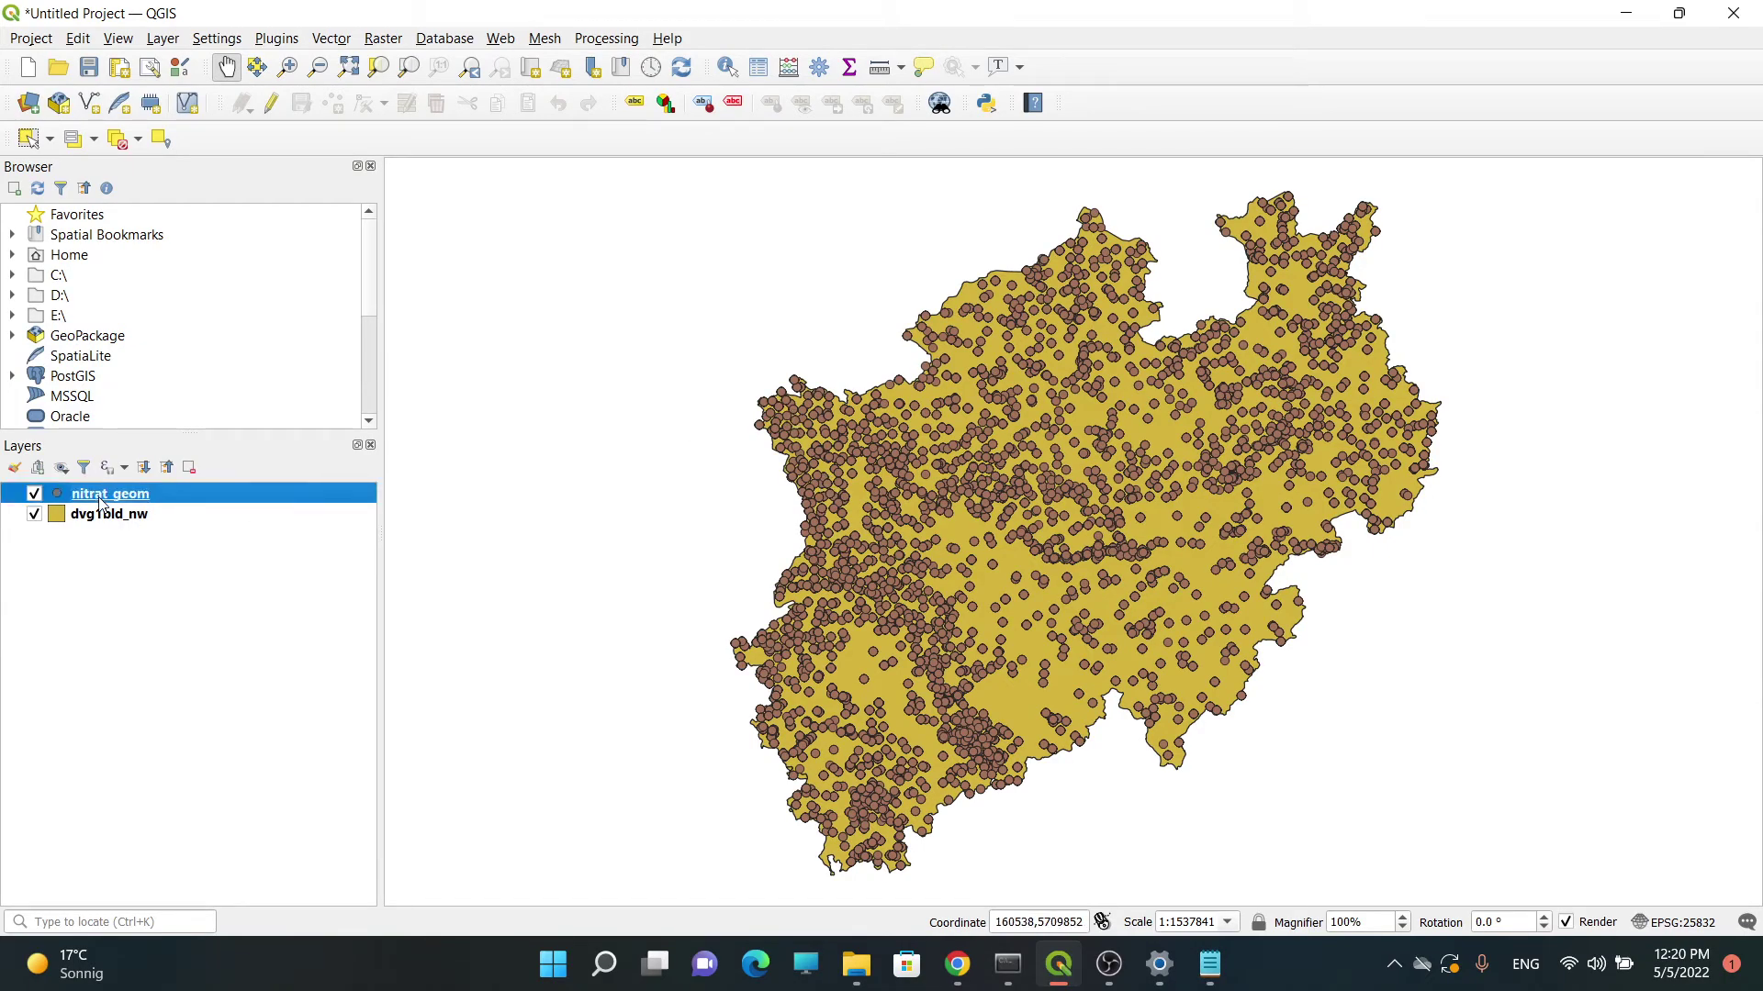
# - Open the nitrat_geom attribute table from the layer's context menu and move it left
pyautogui.rightClick(101, 502)
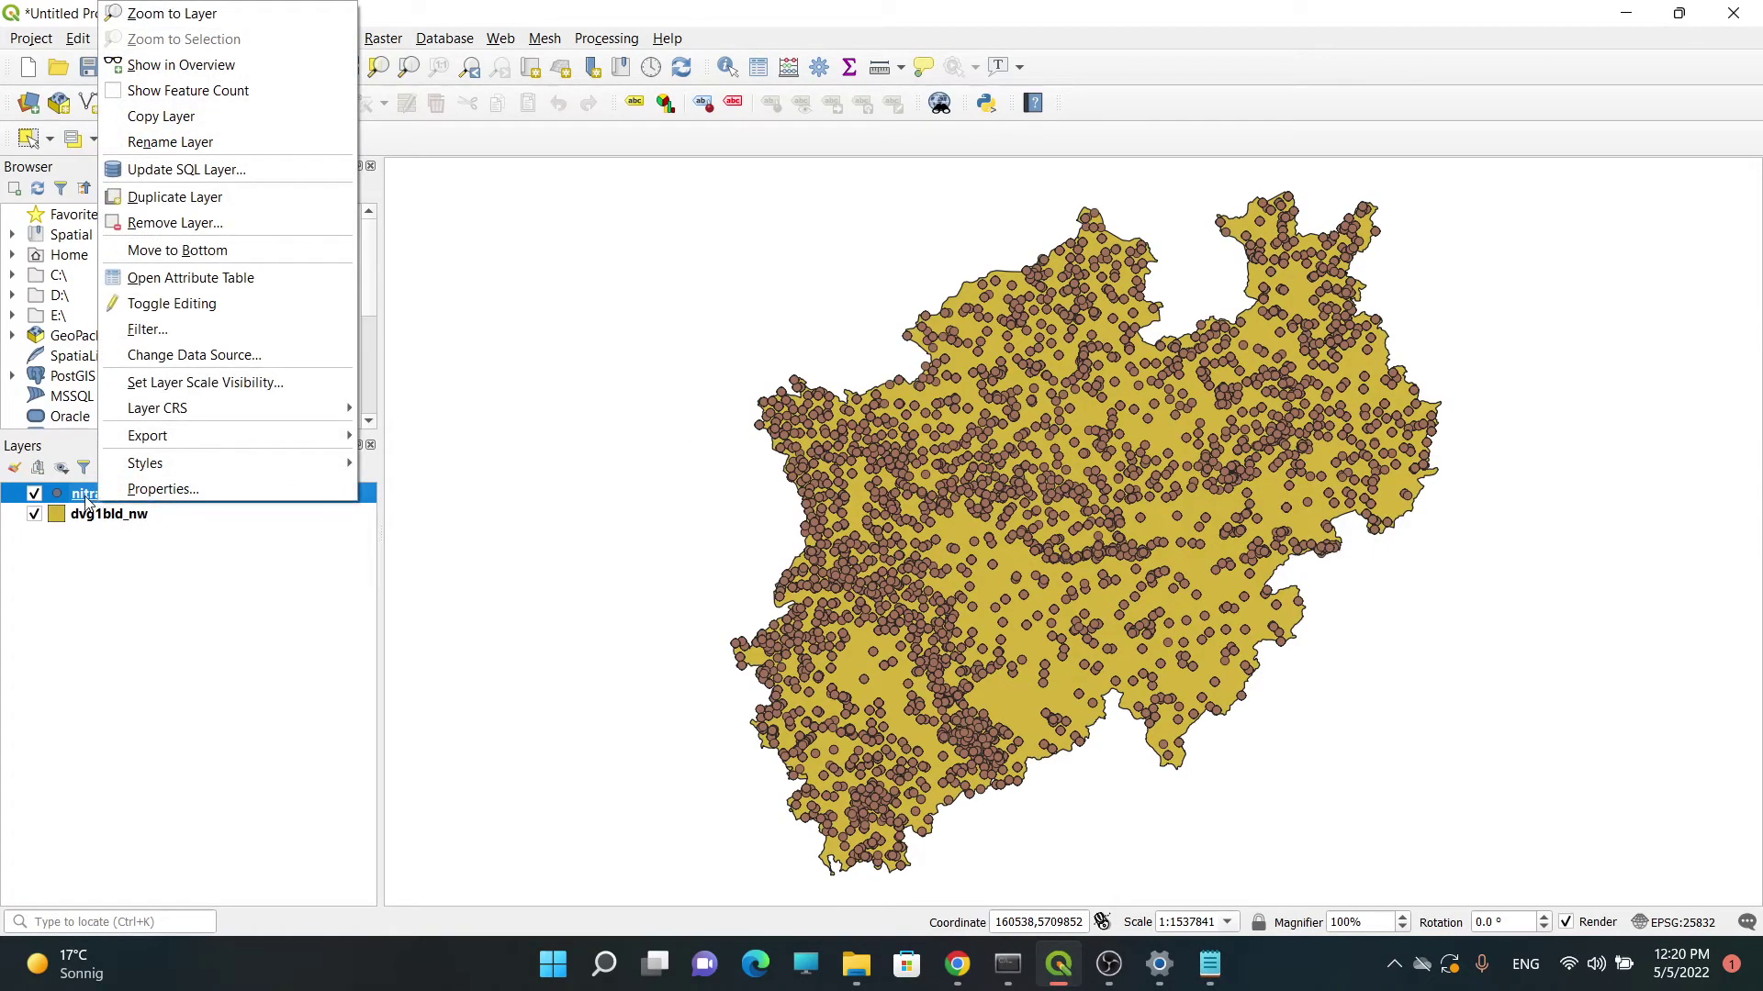
pyautogui.click(213, 279)
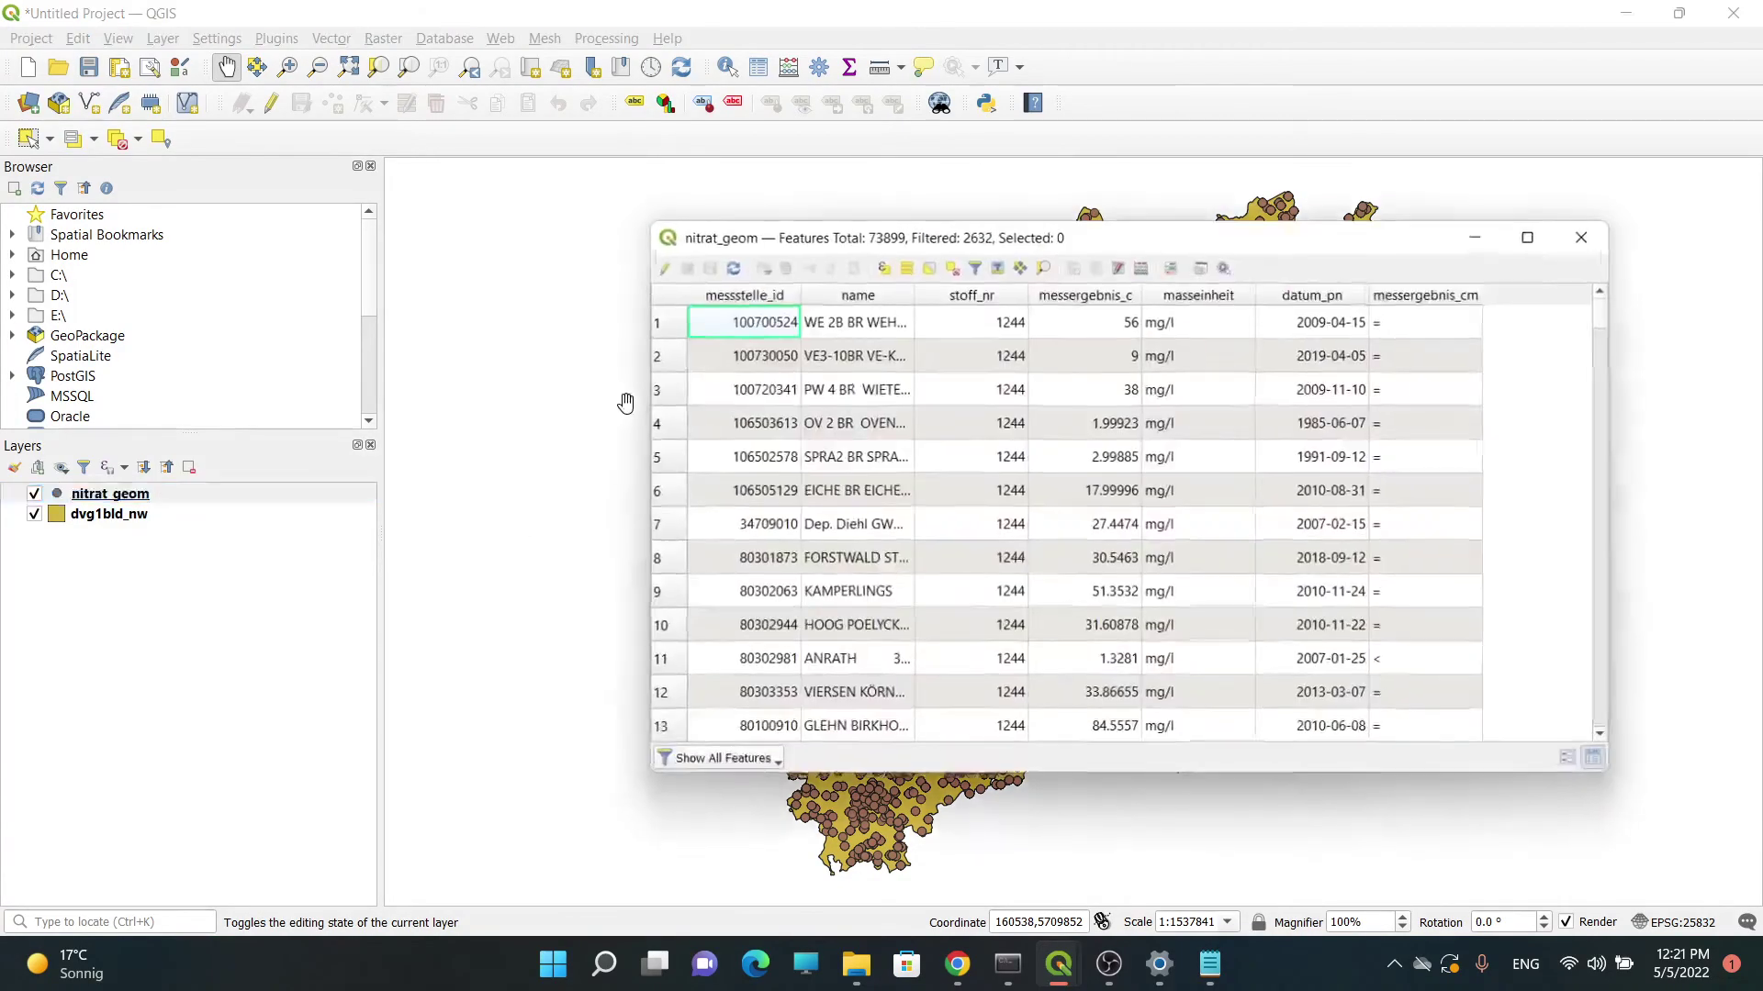
pyautogui.moveTo(1035, 237)
pyautogui.mouseDown()
pyautogui.moveTo(461, 198)
pyautogui.moveTo(480, 200)
pyautogui.mouseUp()
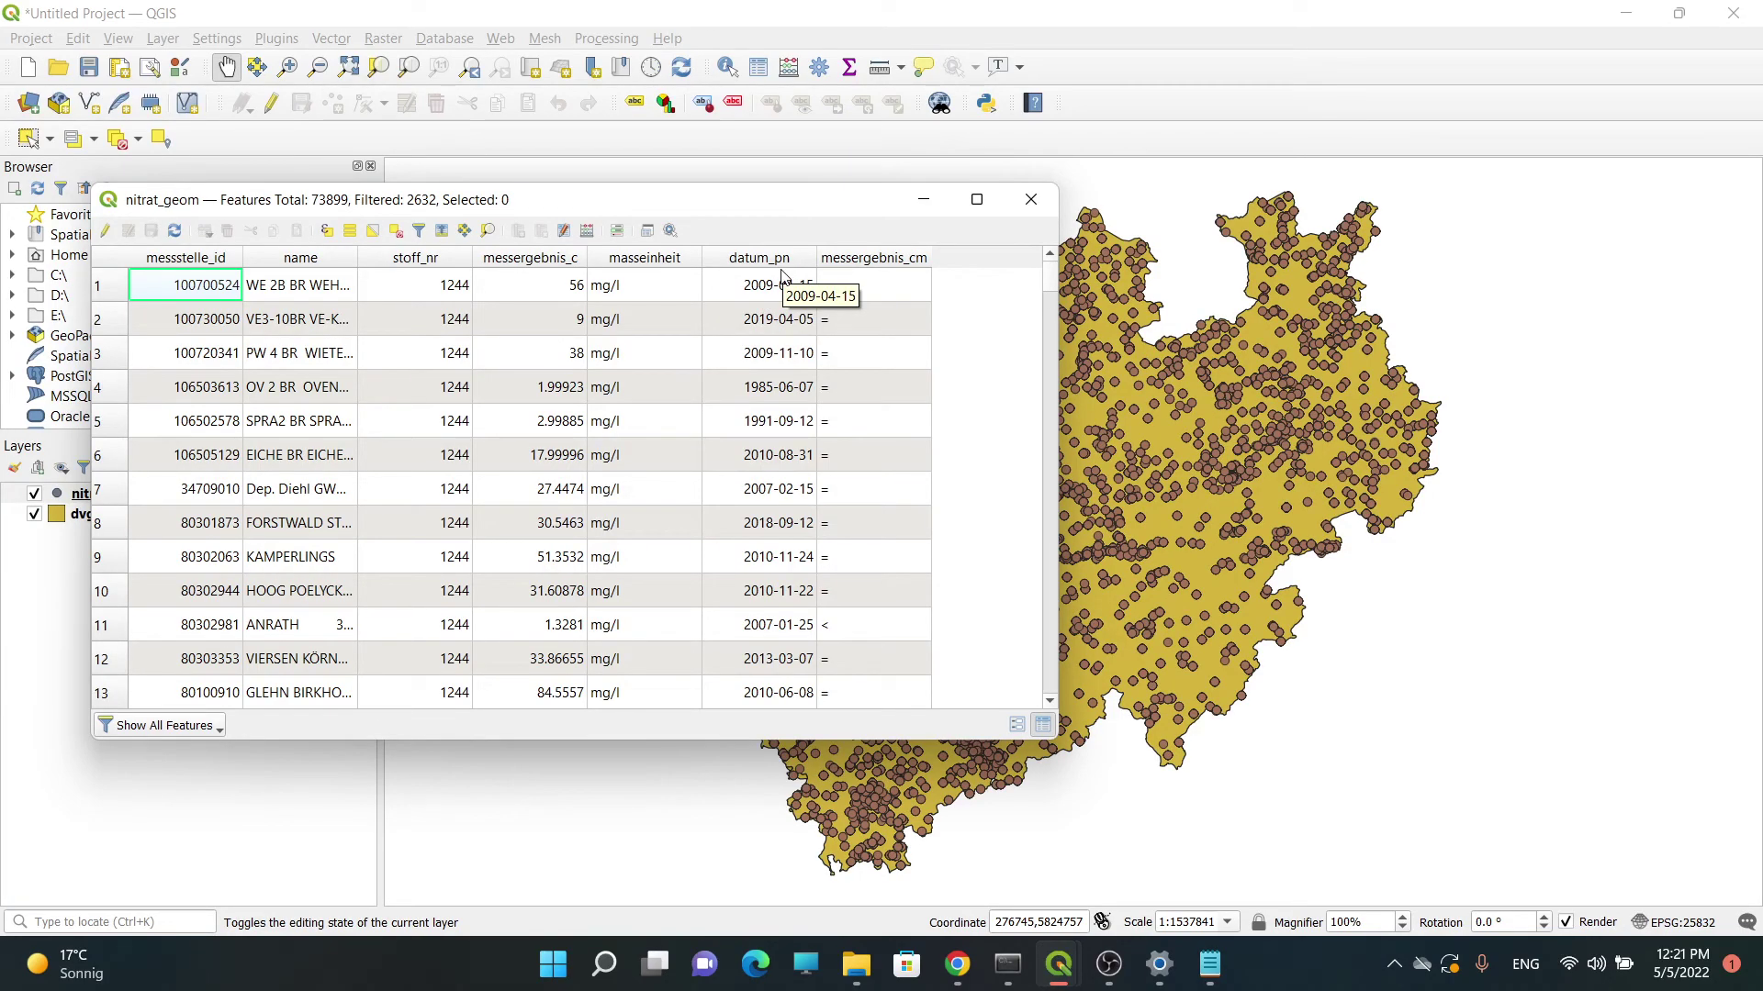
# - Close the nitrat_geom attribute table to return to the map
pyautogui.click(1030, 199)
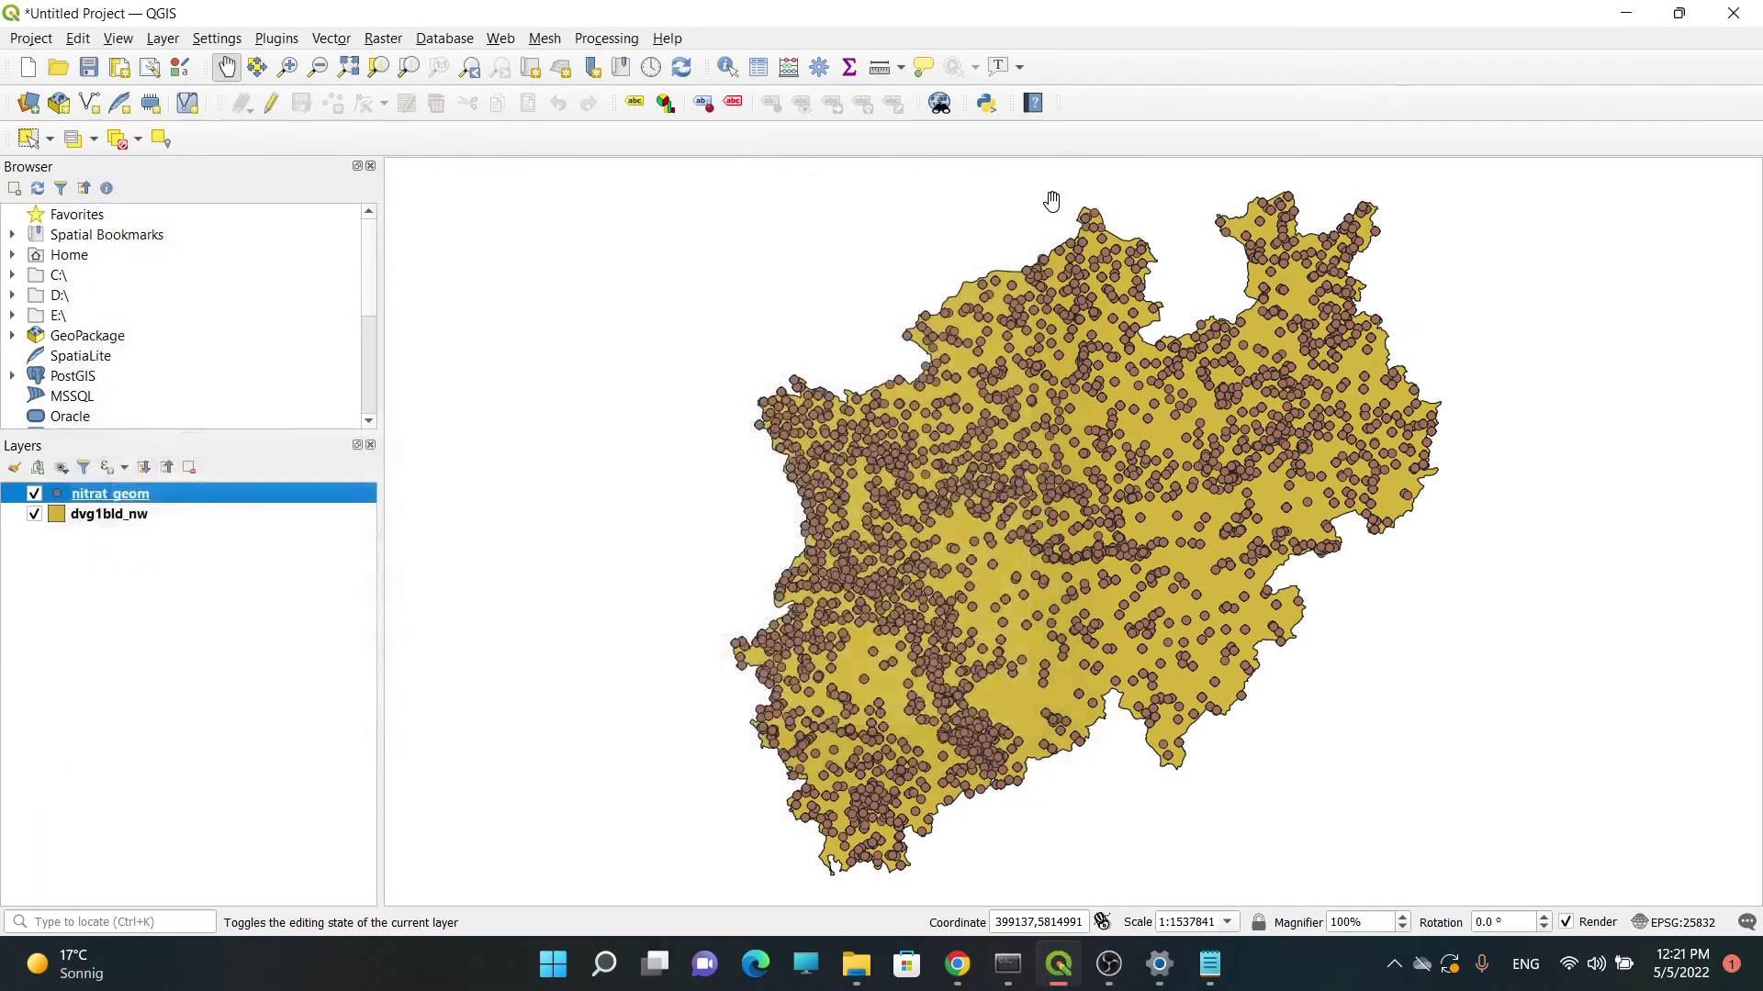